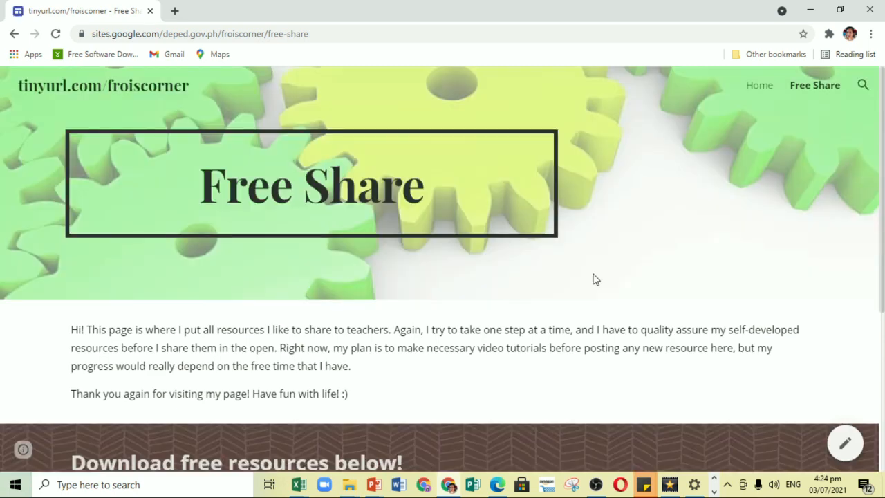
Open the Linked Grading Sheets resource from the free downloads and download Linked GS Template.xlsx
{"action": "scroll", "coordinate": [592, 279], "scroll_direction": "down", "scroll_amount": 4}
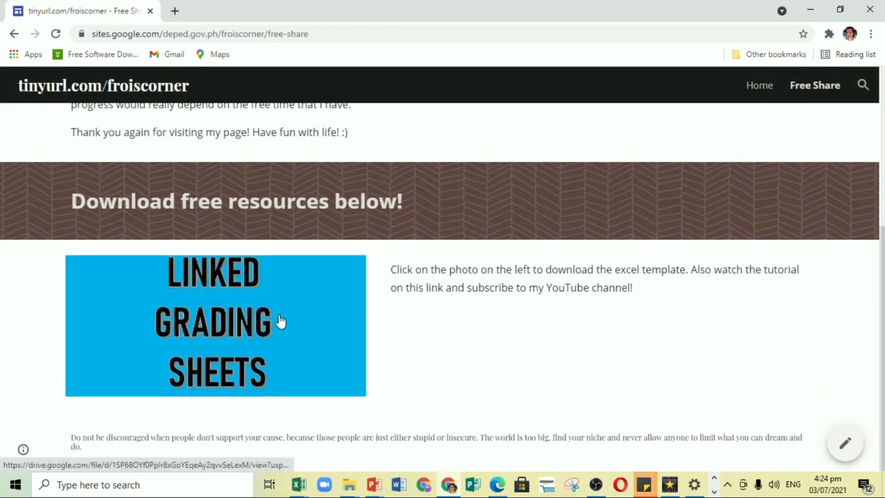
{"action": "left_click", "coordinate": [280, 320]}
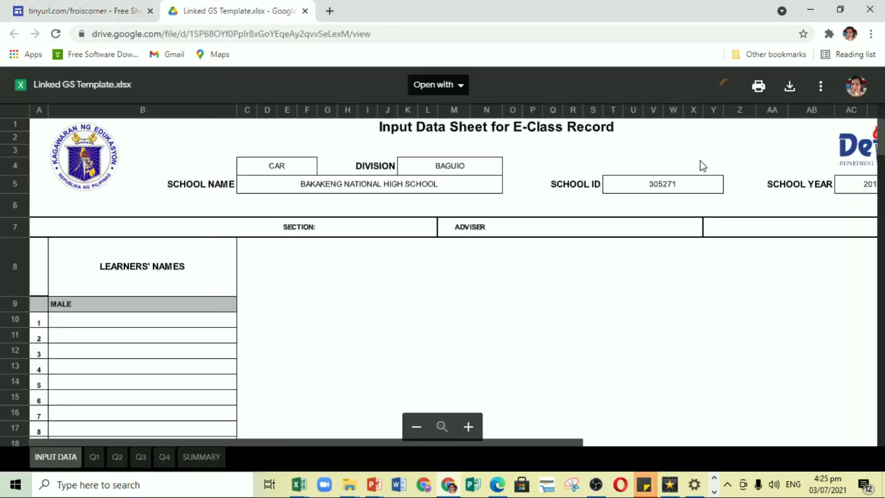
{"action": "left_click", "coordinate": [795, 94]}
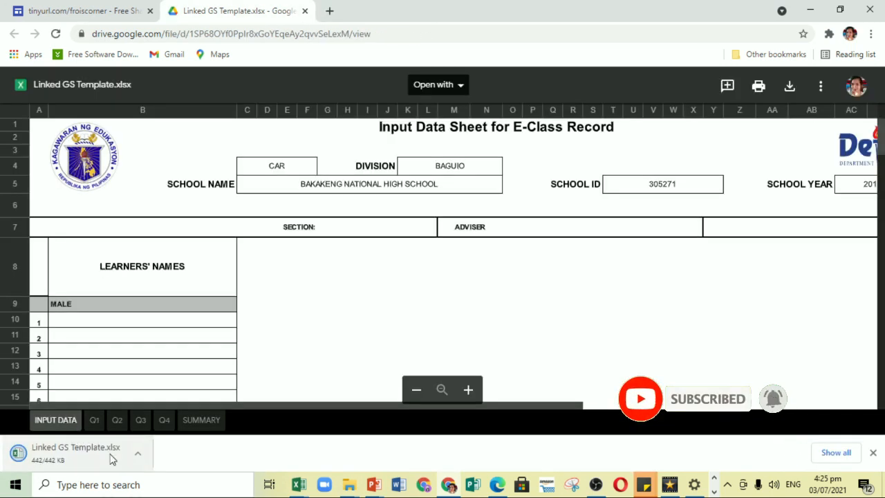
Show the downloaded Linked GS Template file in its folder and copy it
{"action": "right_click", "coordinate": [87, 467]}
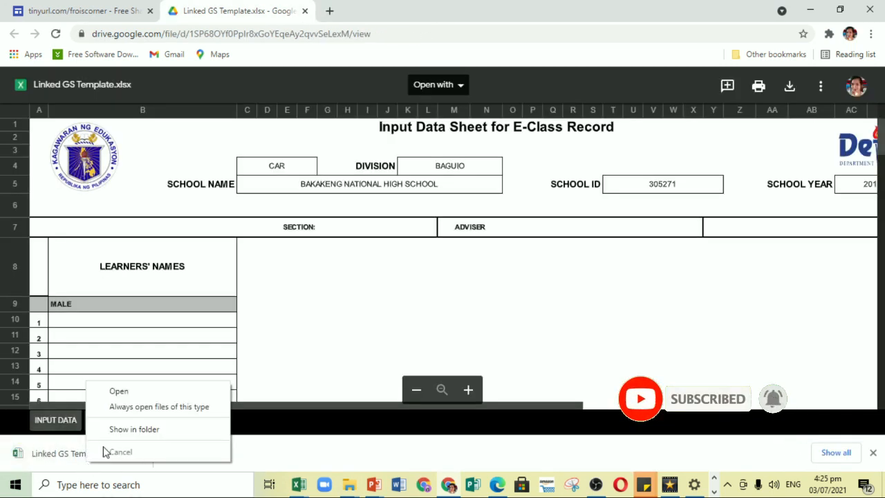
{"action": "left_click", "coordinate": [124, 429]}
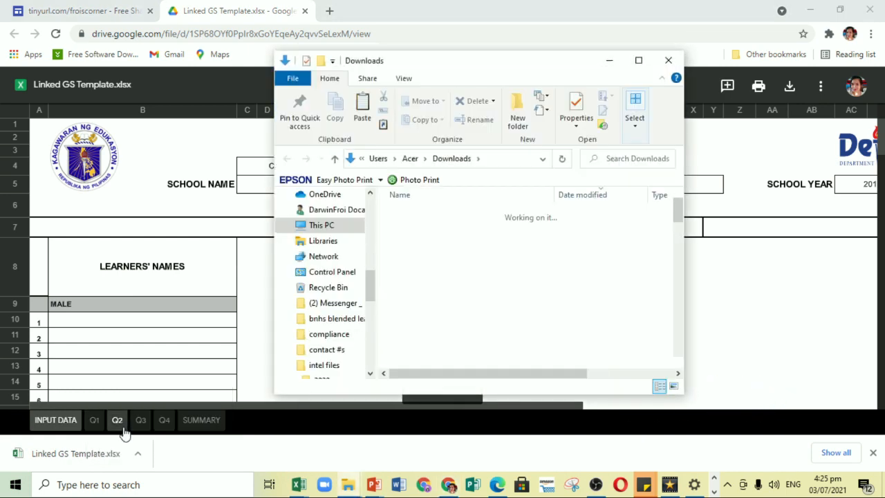
{"action": "right_click", "coordinate": [458, 238]}
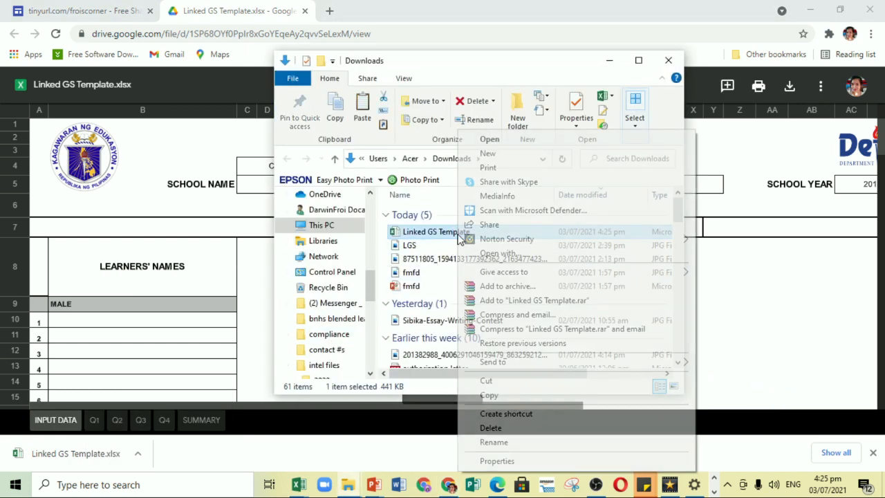
{"action": "left_click", "coordinate": [487, 391]}
Create a new folder named "grading sheets linked" in Documents
{"action": "scroll", "coordinate": [365, 253], "scroll_direction": "up", "scroll_amount": 10}
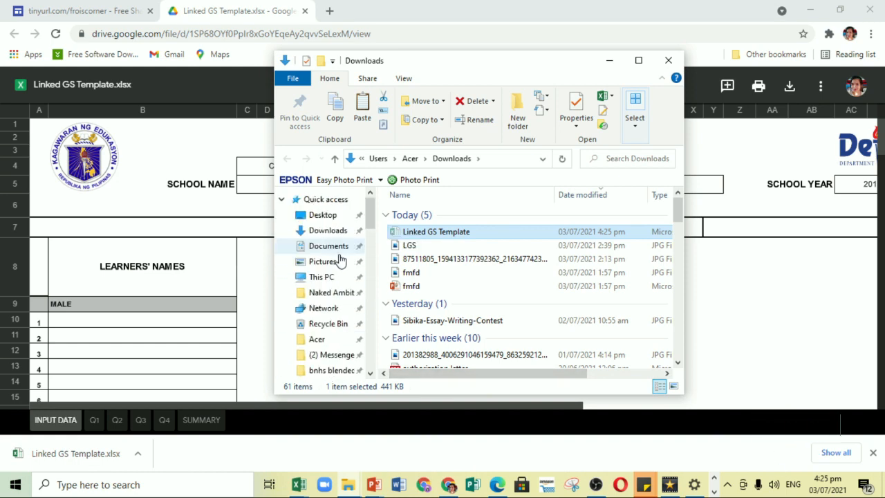
{"action": "left_click", "coordinate": [330, 247]}
{"action": "right_click", "coordinate": [382, 257]}
{"action": "mouse_move", "coordinate": [488, 417]}
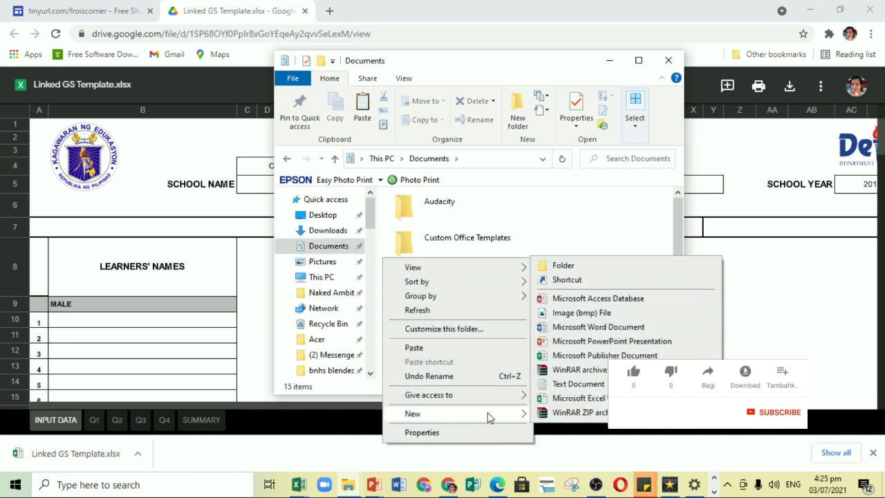
{"action": "left_click", "coordinate": [577, 264]}
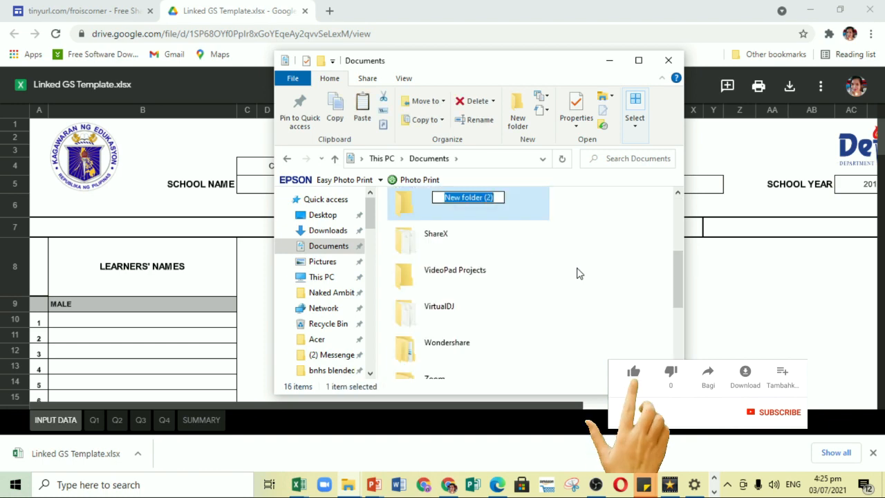
{"action": "key", "text": "Caps_Lock"}
{"action": "key", "text": "BackSpace"}
{"action": "type", "text": "grades"}
{"action": "key", "text": "BackSpace"}
{"action": "key", "text": "BackSpace"}
{"action": "key", "text": "BackSpace"}
{"action": "key", "text": "BackSpace"}
{"action": "key", "text": "BackSpace"}
{"action": "key", "text": "BackSpace"}
{"action": "type", "text": "grading sheets linked"}
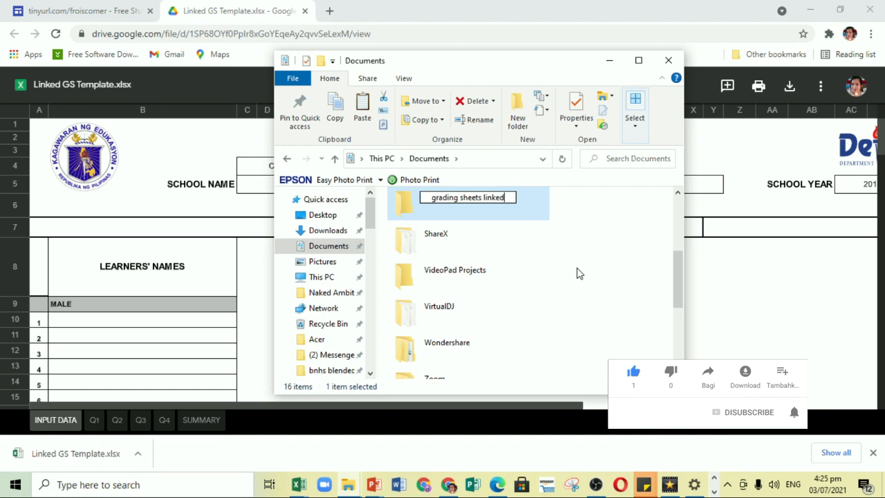
{"action": "key", "text": "Return"}
Open the "grading sheets linked" folder and paste the copied Linked GS Template file into it
{"action": "key", "text": "Return"}
{"action": "right_click", "coordinate": [422, 263]}
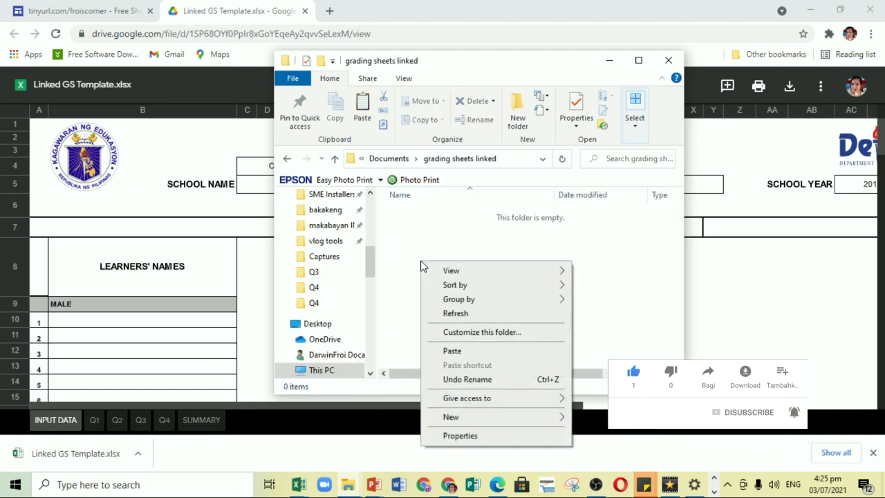
{"action": "left_click", "coordinate": [454, 350]}
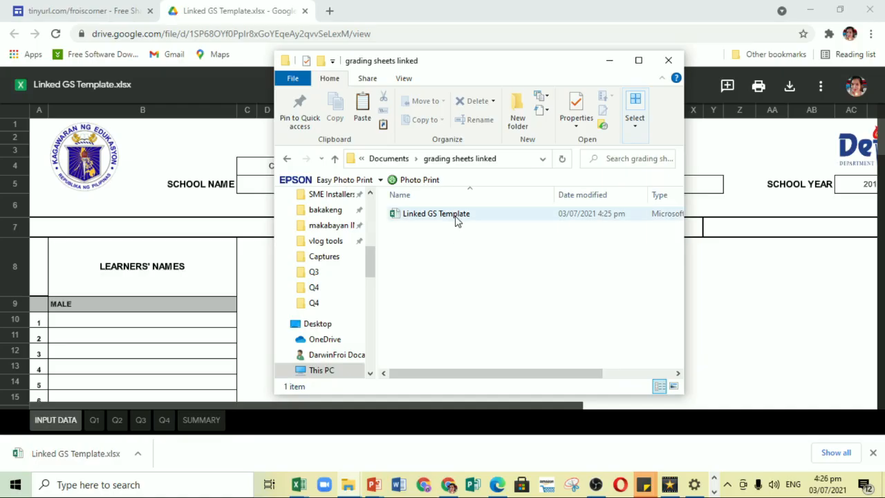
Make eight duplicates of Linked GS Template inside the "grading sheets linked" folder
{"action": "left_click", "coordinate": [454, 220]}
{"action": "right_click", "coordinate": [455, 220]}
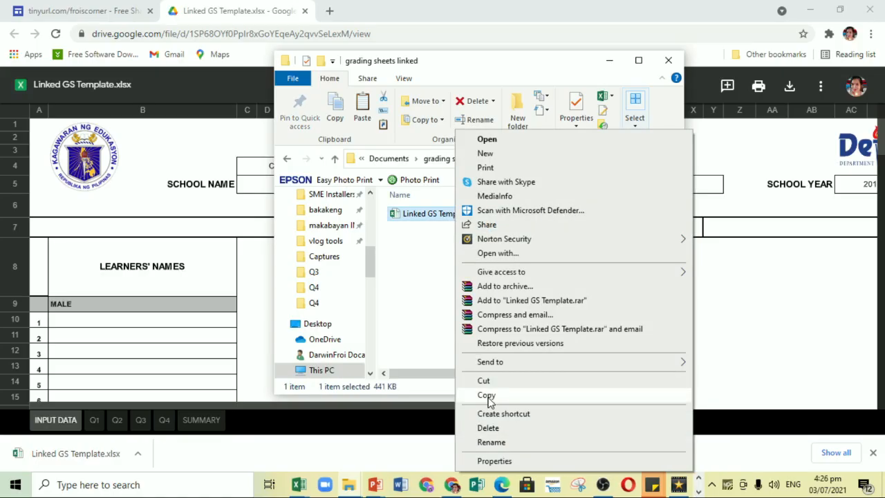
{"action": "left_click", "coordinate": [486, 396]}
{"action": "left_click", "coordinate": [484, 280]}
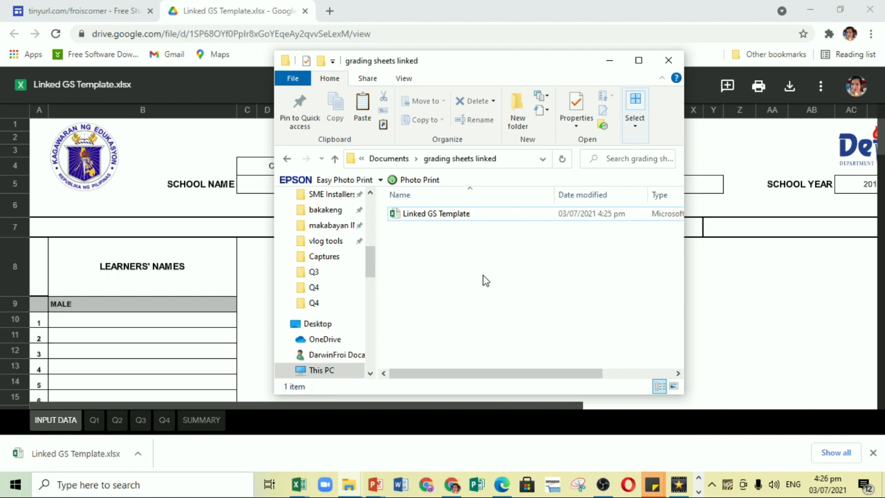
{"action": "key", "text": "ctrl+v"}
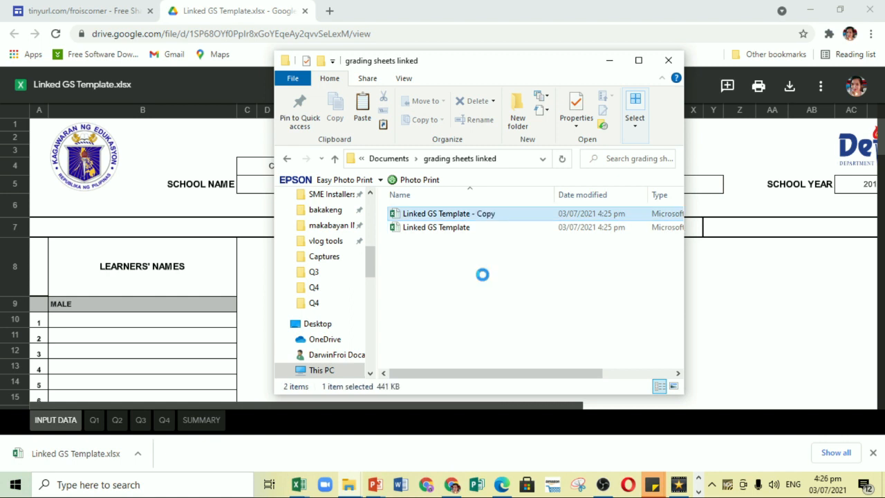
{"action": "key", "text": "ctrl+v"}
{"action": "key", "text": "ctrl+v"}
{"action": "key", "text": "ctrl+v"}
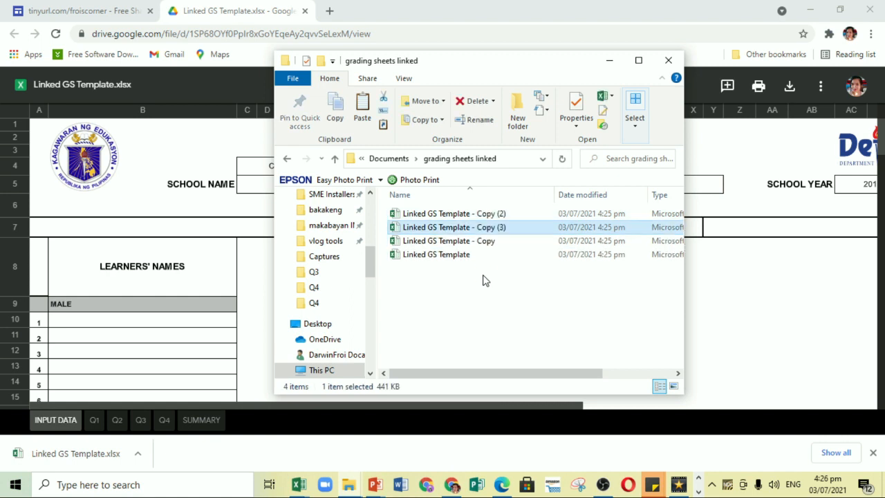
{"action": "key", "text": "ctrl+v"}
{"action": "key", "text": "ctrl+v"}
{"action": "key", "text": "ctrl+v"}
{"action": "key", "text": "ctrl+v"}
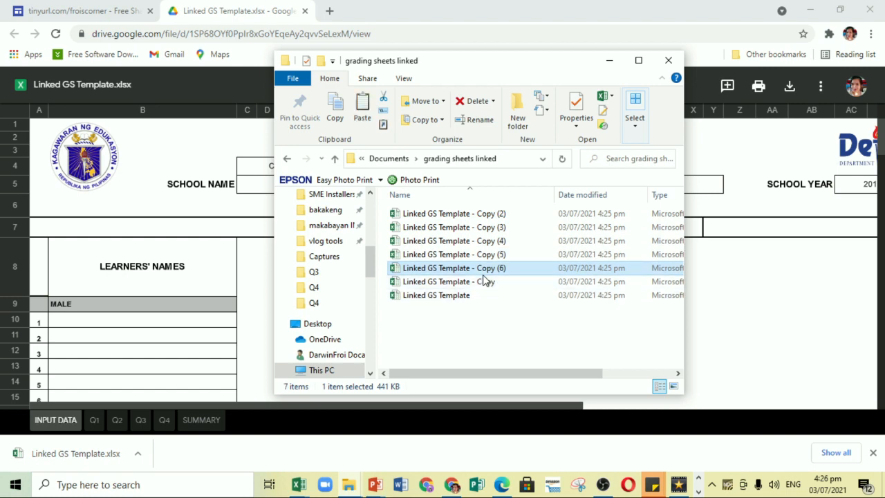
Rename the duplicate "Linked GS Template - Copy (2)" as 7 HOPE
{"action": "type", "text": "7 h"}
{"action": "right_click", "coordinate": [454, 217]}
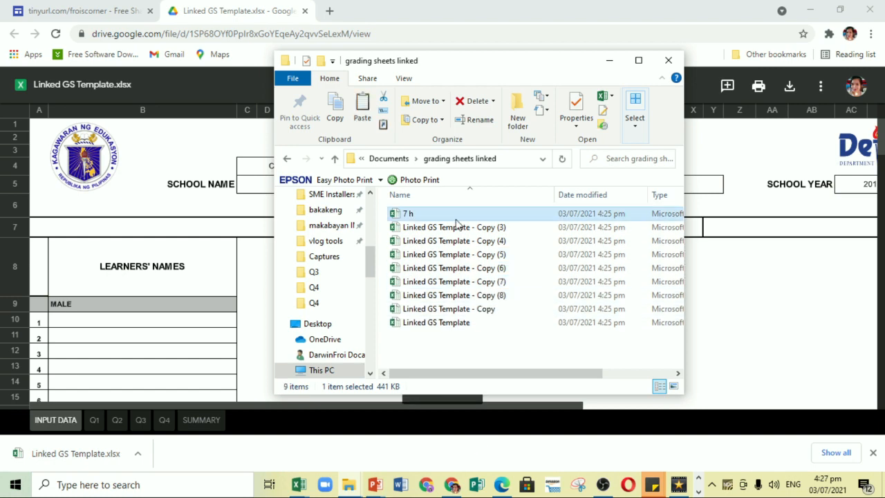
{"action": "left_click", "coordinate": [488, 441]}
{"action": "key", "text": "Caps_Lock"}
{"action": "type", "text": "8 HOPE"}
{"action": "key", "text": "Return"}
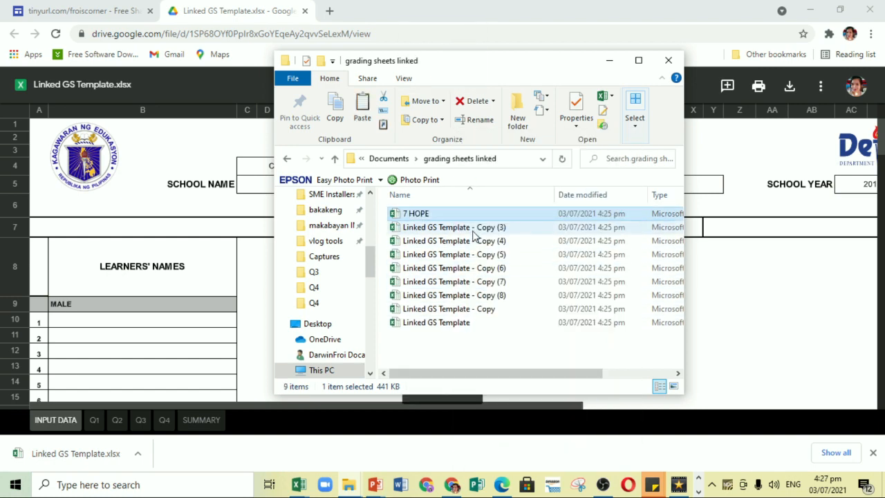
{"action": "right_click", "coordinate": [463, 227]}
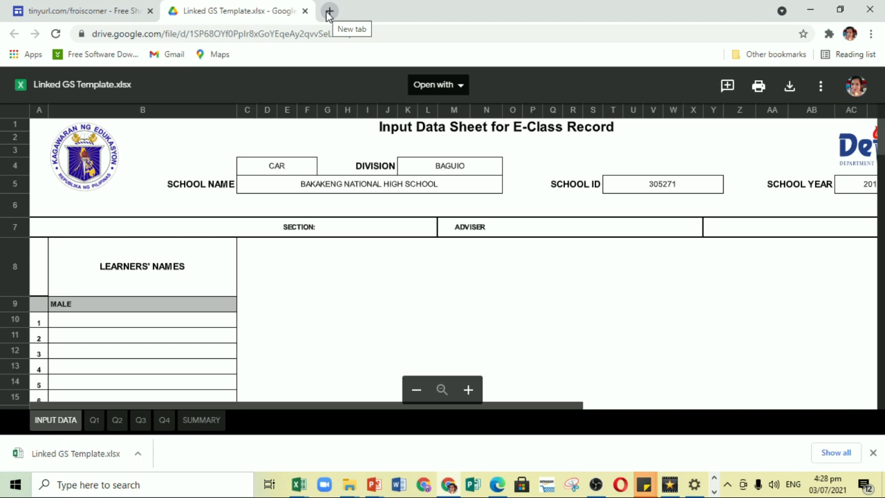
Switch to the browser and open Google Drive at drive.google.com in a new tab
{"action": "left_click", "coordinate": [328, 11]}
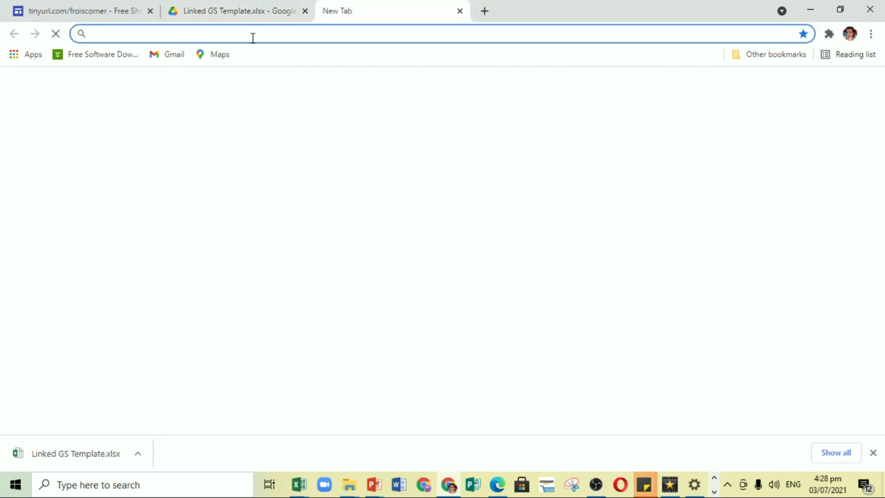
{"action": "type", "text": "DRIVE.google.com"}
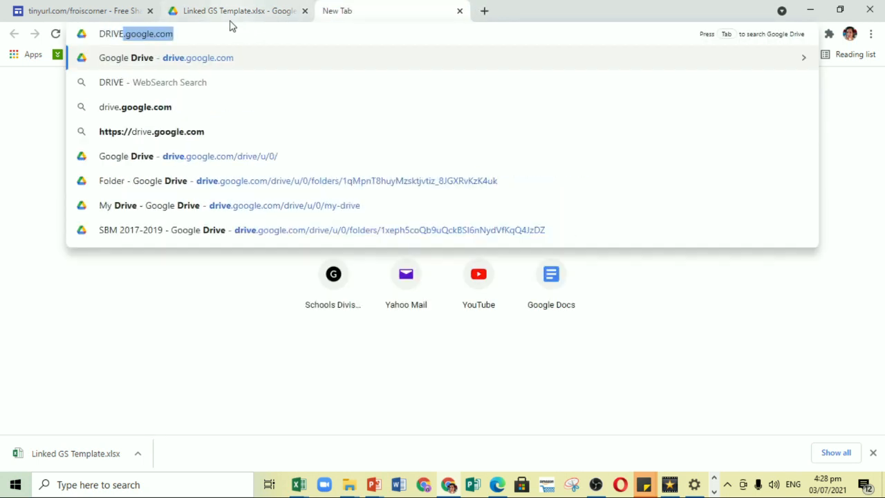
{"action": "left_click", "coordinate": [231, 21]}
{"action": "left_click", "coordinate": [354, 18]}
{"action": "left_click", "coordinate": [258, 32]}
{"action": "key", "text": "Return"}
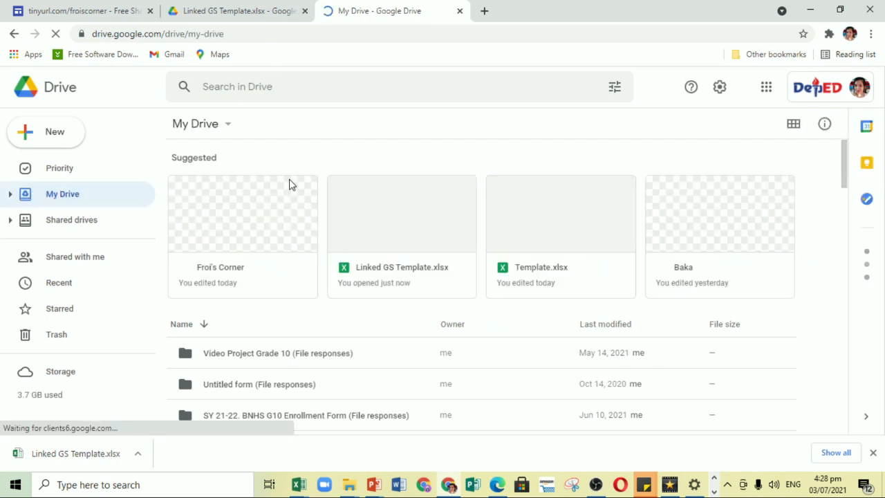
Upload the "grading sheets linked" folder from Documents to My Drive and approve uploading its files
{"action": "left_click", "coordinate": [45, 141]}
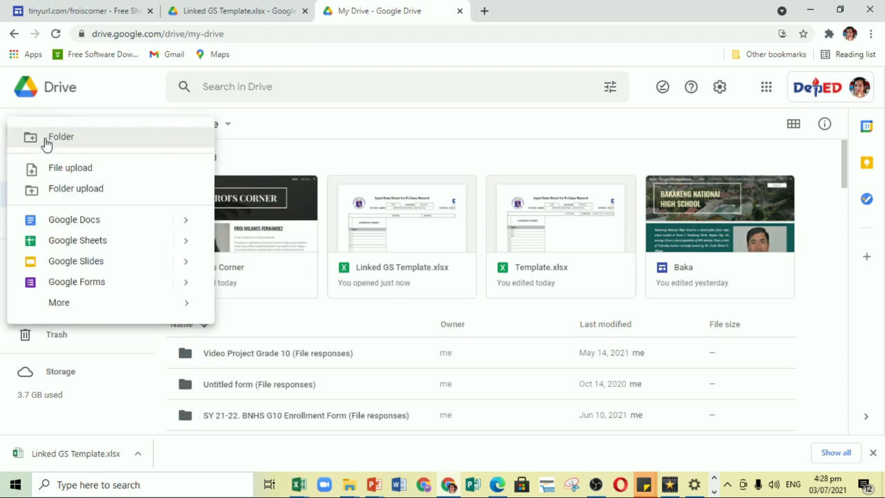
{"action": "left_click", "coordinate": [59, 194]}
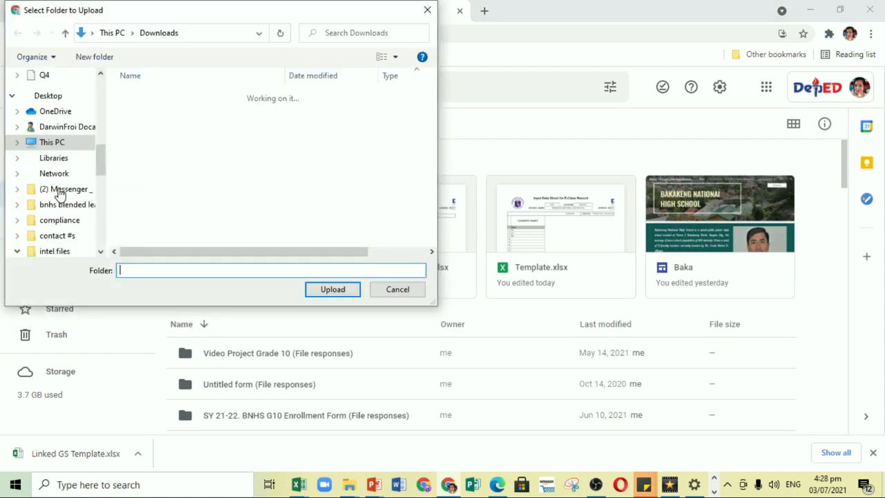
{"action": "left_click_drag", "start_coordinate": [101, 164], "coordinate": [100, 75]}
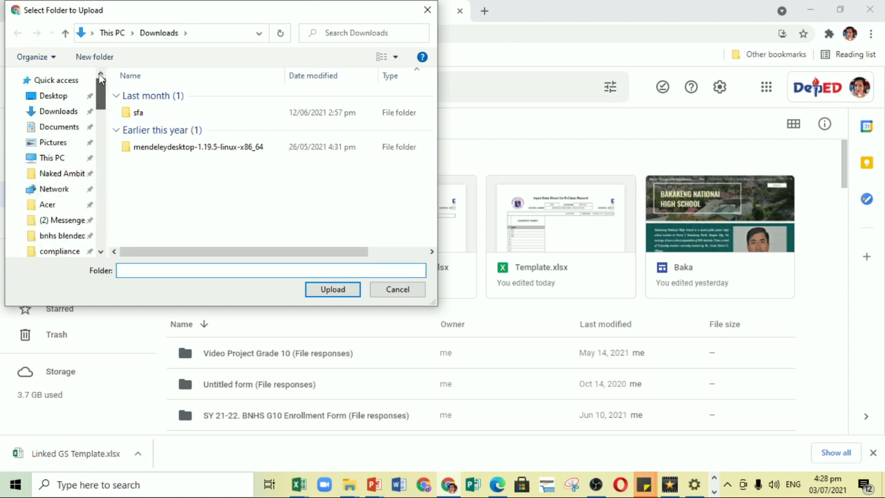
{"action": "left_click", "coordinate": [56, 127]}
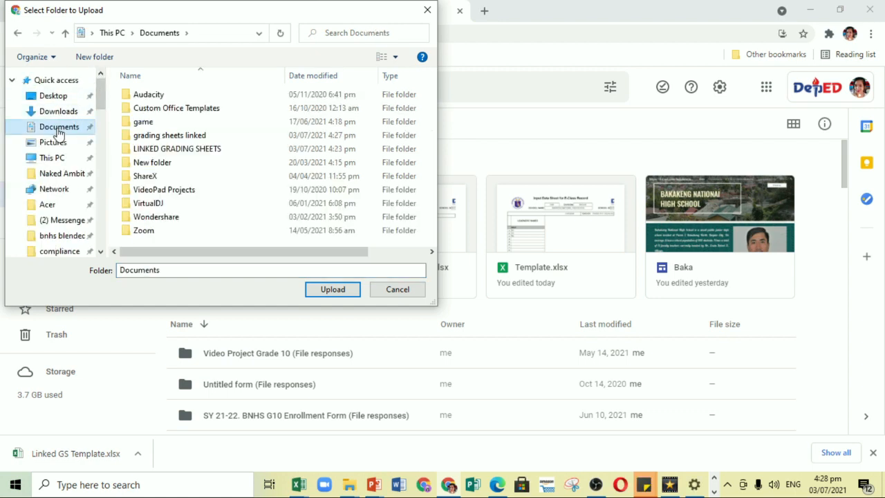
{"action": "left_click", "coordinate": [173, 136]}
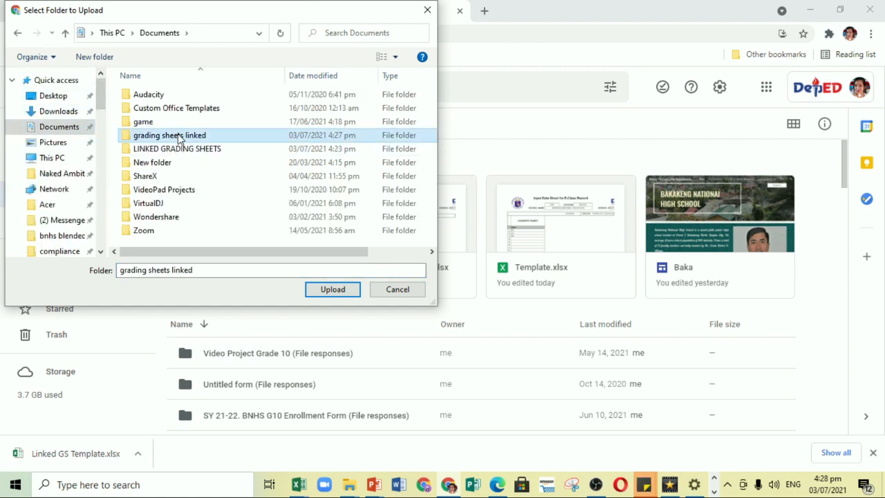
{"action": "left_click", "coordinate": [331, 289]}
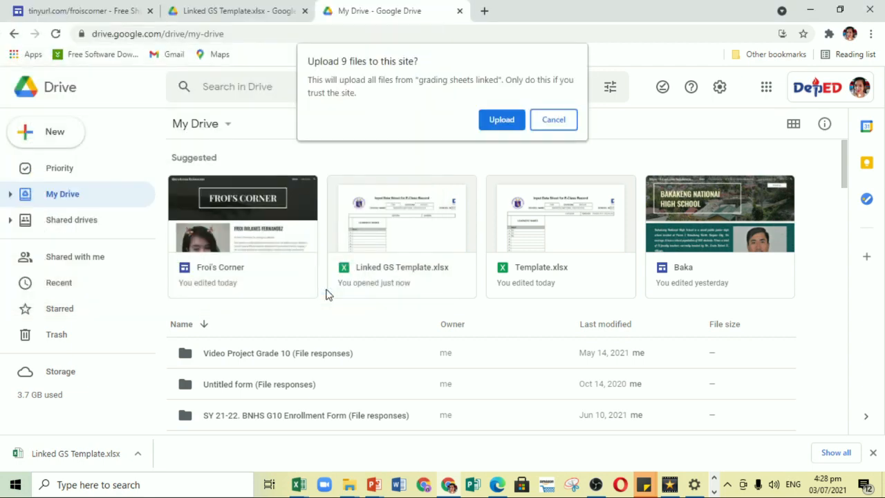
{"action": "left_click", "coordinate": [502, 121]}
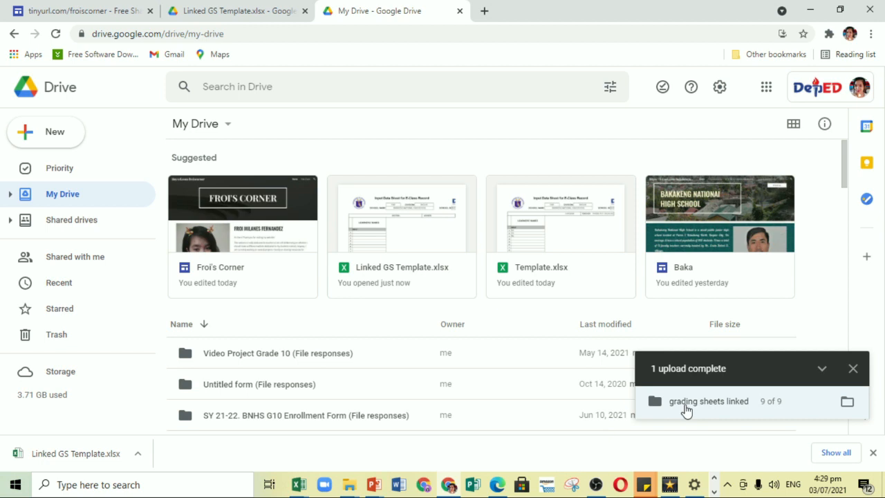
Open the sharing settings of the "grading sheets linked" folder in My Drive and add a suggested contact as recipient
{"action": "scroll", "coordinate": [482, 379], "scroll_direction": "down", "scroll_amount": 4}
{"action": "scroll", "coordinate": [482, 380], "scroll_direction": "down", "scroll_amount": 4}
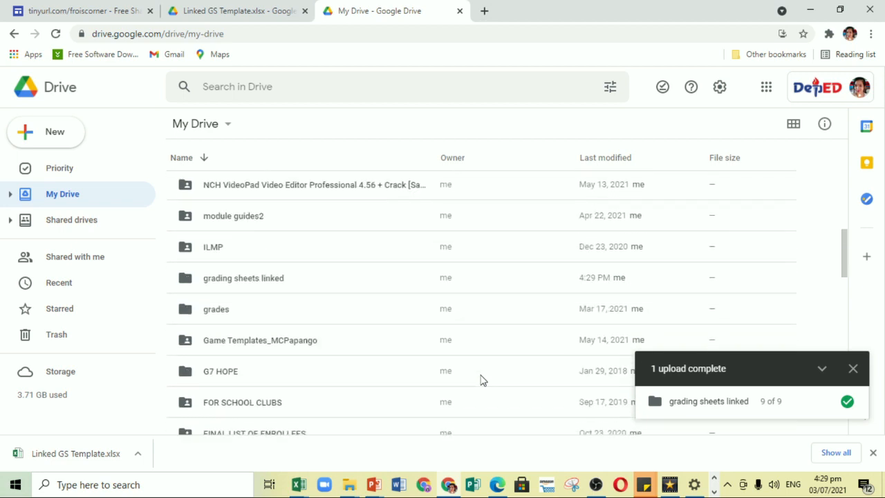
{"action": "left_click", "coordinate": [276, 290]}
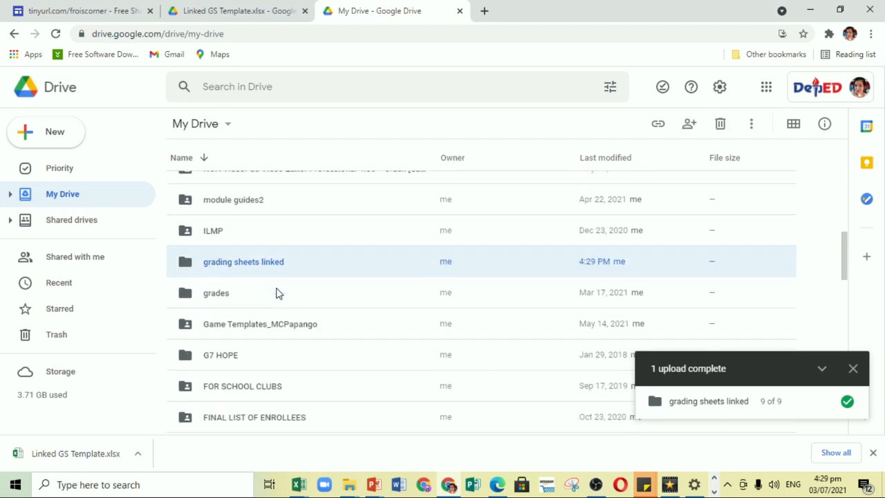
{"action": "right_click", "coordinate": [283, 282]}
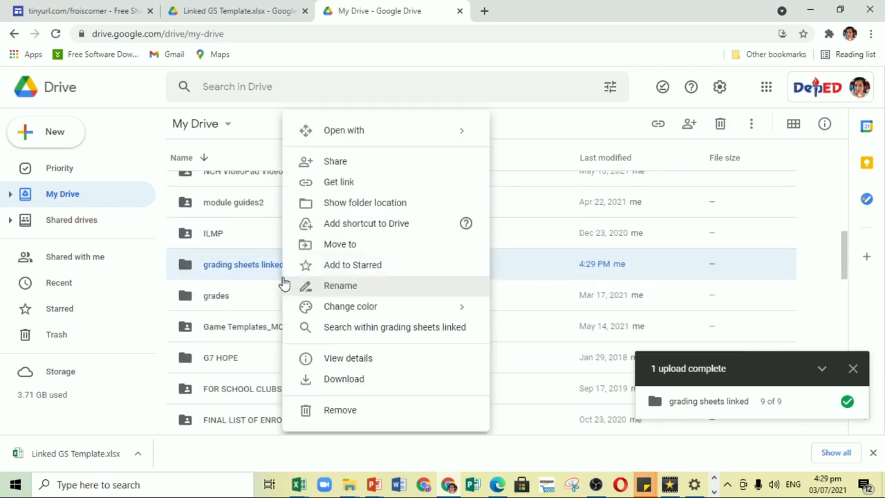
{"action": "left_click", "coordinate": [352, 168]}
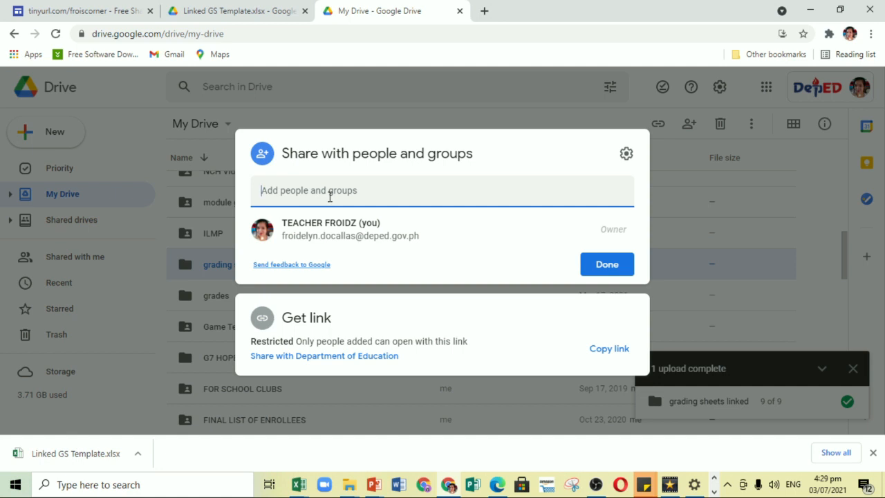
{"action": "left_click", "coordinate": [297, 190]}
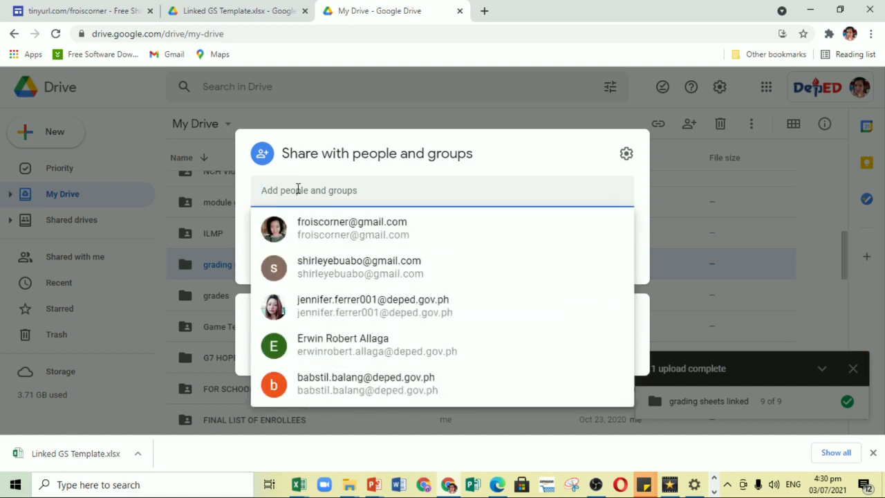
{"action": "left_click", "coordinate": [323, 271]}
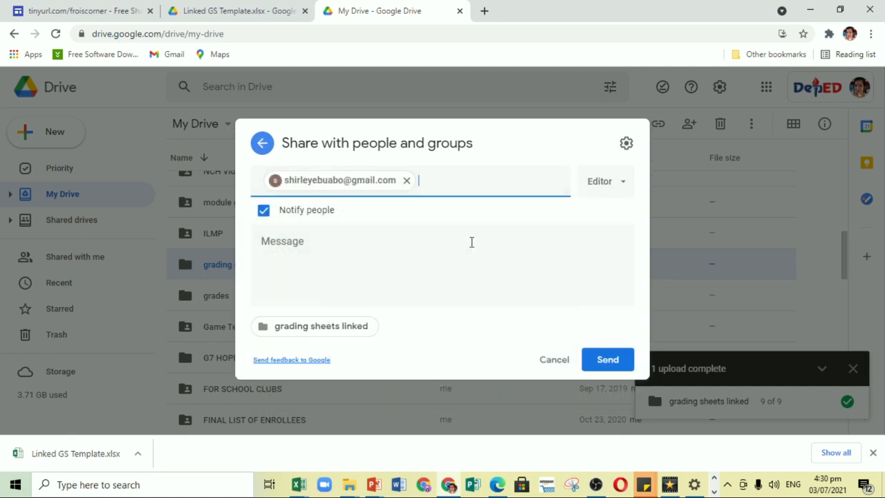
Keep the recipient's role as Editor, send the folder invitation and approve sharing outside the organization
{"action": "left_click", "coordinate": [620, 185]}
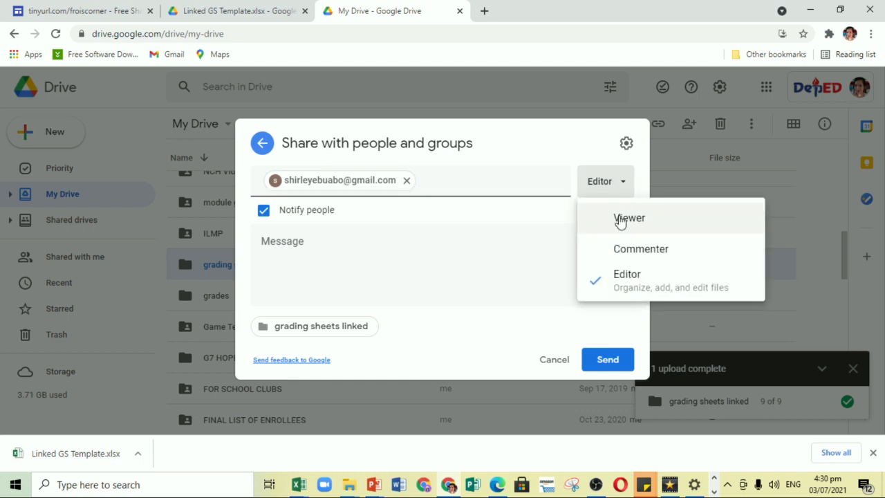
{"action": "left_click", "coordinate": [637, 175]}
{"action": "left_click", "coordinate": [626, 185]}
{"action": "left_click", "coordinate": [624, 186]}
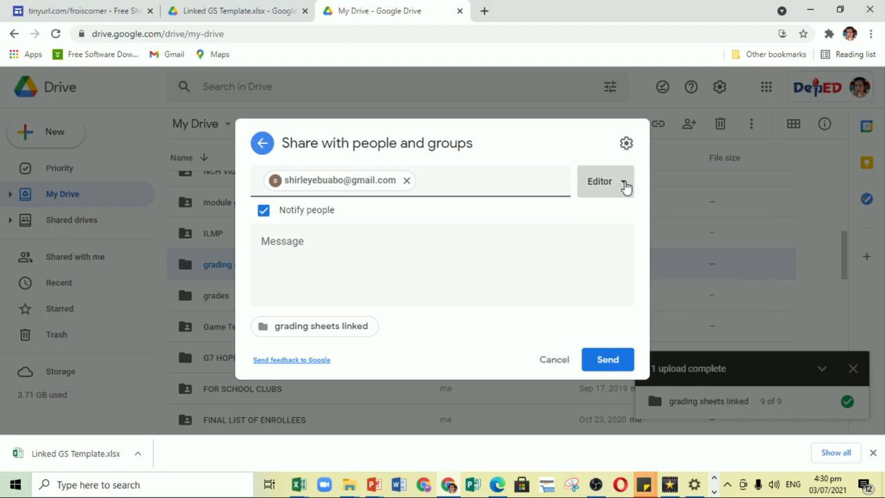
{"action": "left_click", "coordinate": [609, 360]}
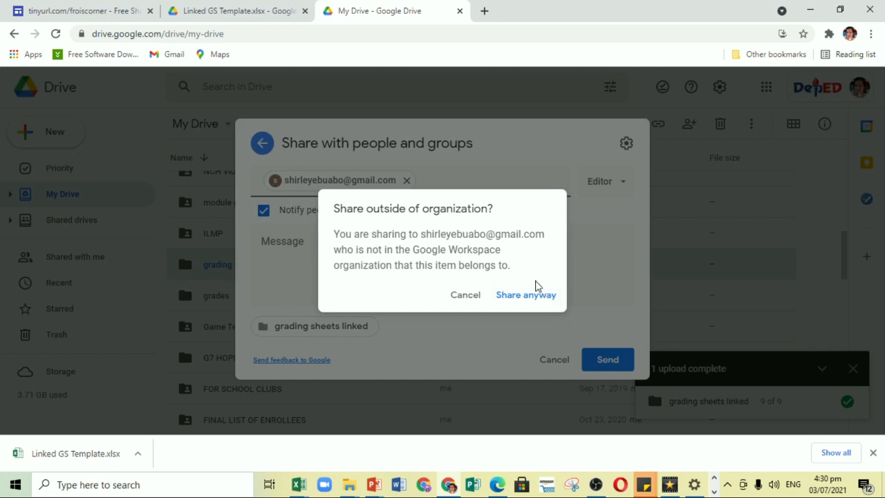
{"action": "left_click", "coordinate": [534, 296]}
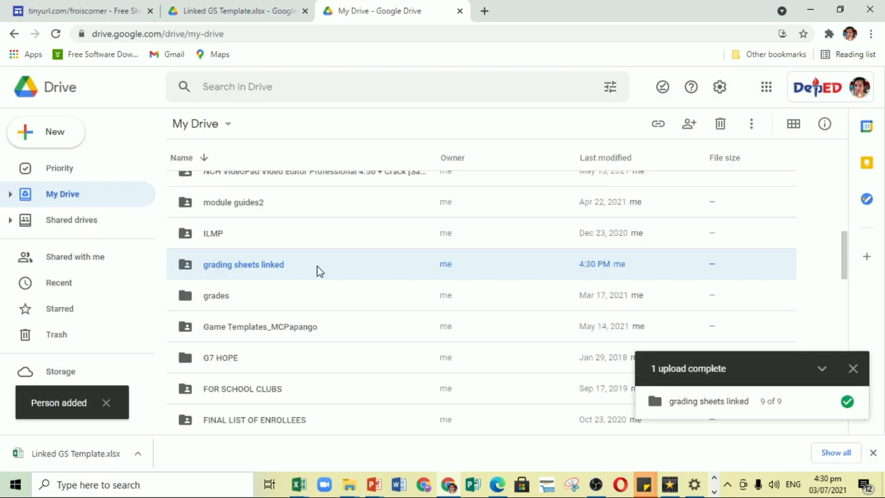
Review the sharing options of the "grading sheets linked" folder, including the suggested contacts and link access, and close them
{"action": "right_click", "coordinate": [316, 269]}
{"action": "left_click", "coordinate": [391, 175]}
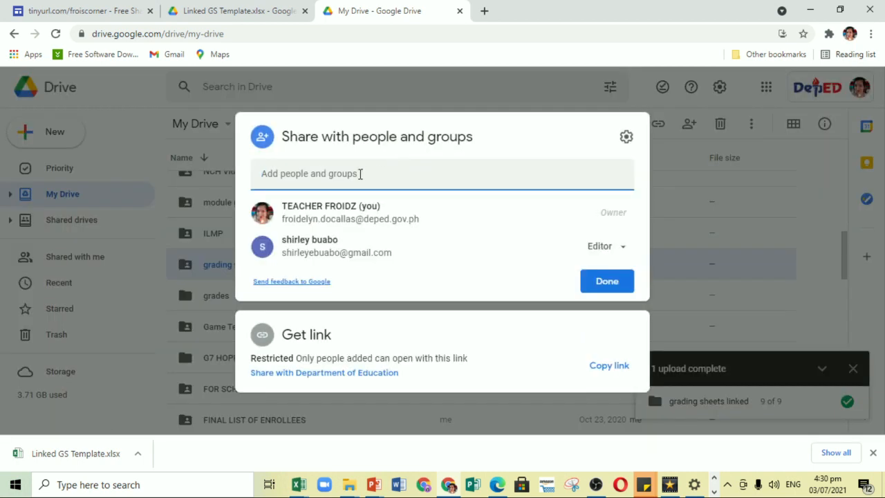
{"action": "left_click", "coordinate": [345, 173]}
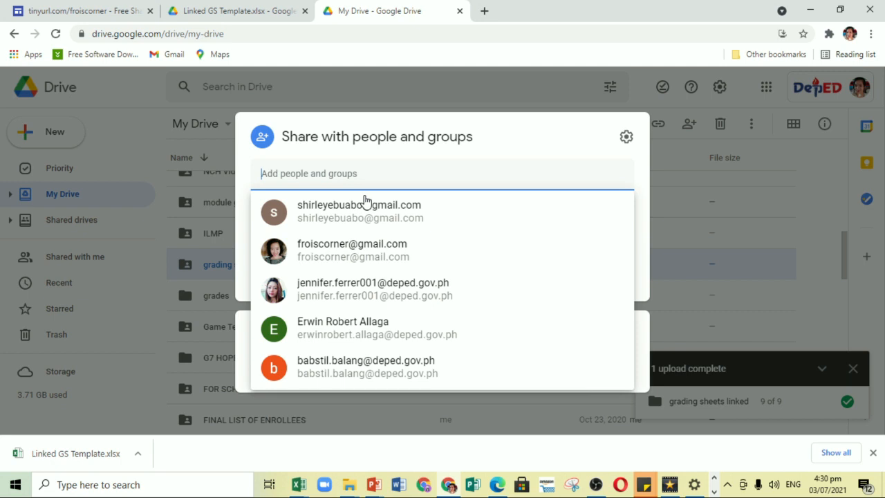
{"action": "left_click", "coordinate": [521, 152]}
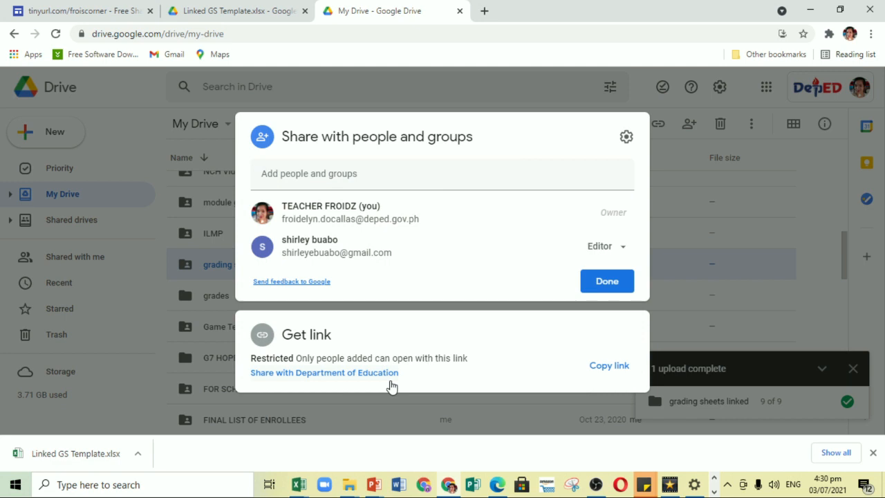
{"action": "left_click", "coordinate": [609, 372]}
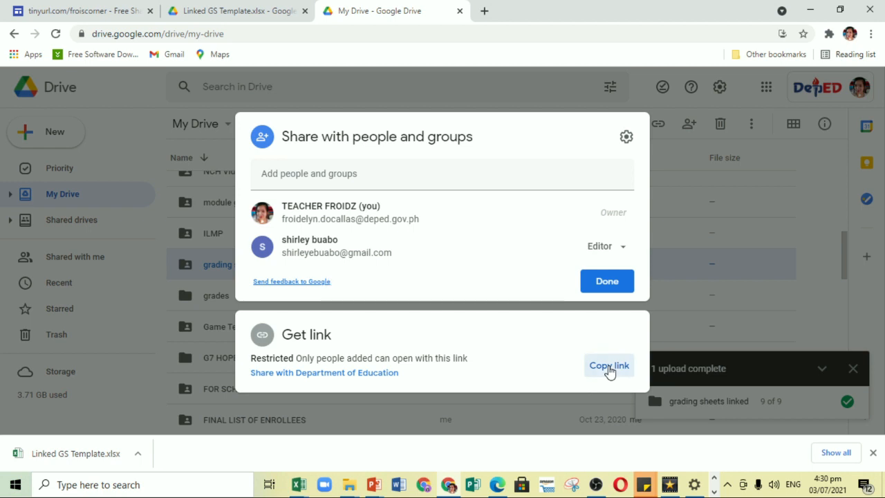
{"action": "left_click", "coordinate": [824, 268]}
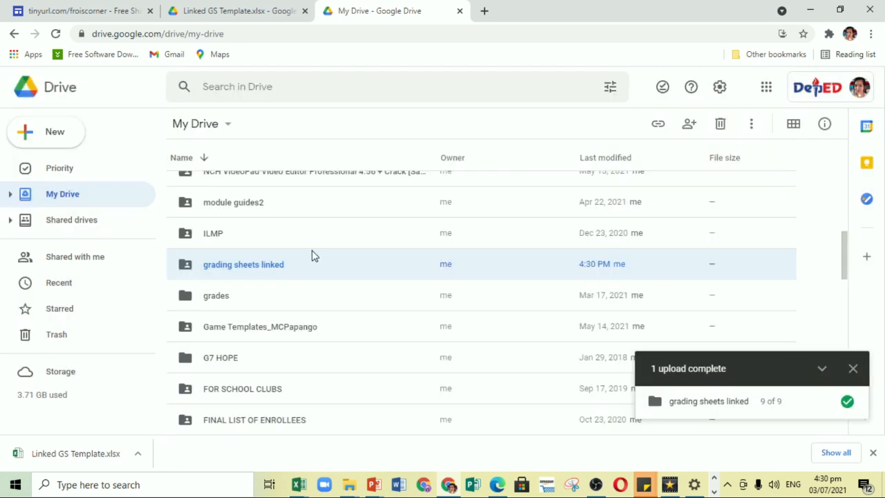
Open the "grading sheets linked" folder and check who has access to 10 SINCERITY.xlsx and with which role
{"action": "double_click", "coordinate": [244, 262]}
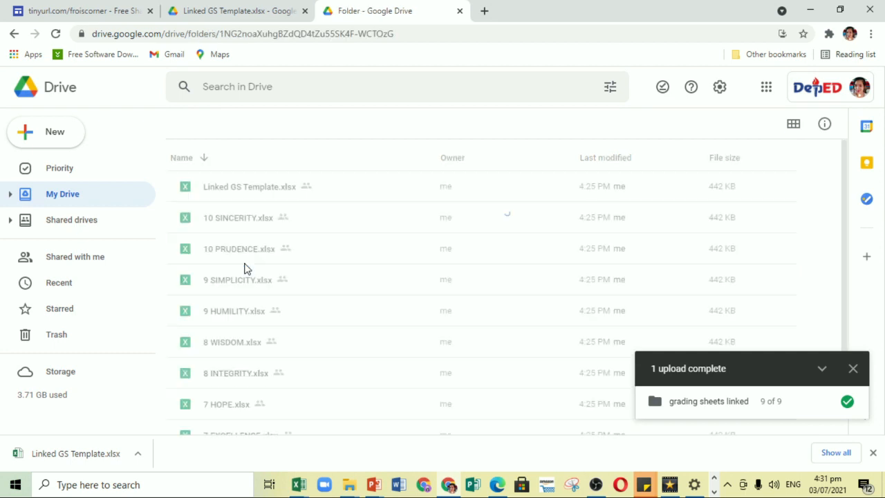
{"action": "left_click", "coordinate": [334, 220]}
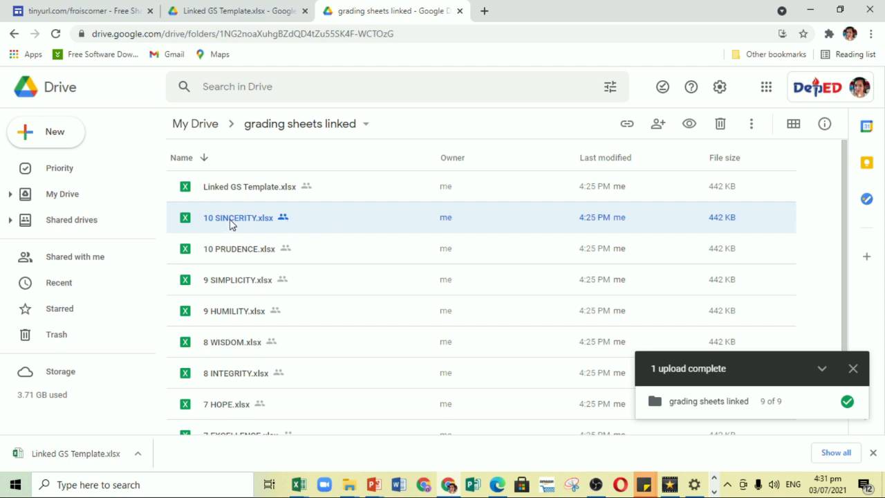
{"action": "right_click", "coordinate": [347, 220]}
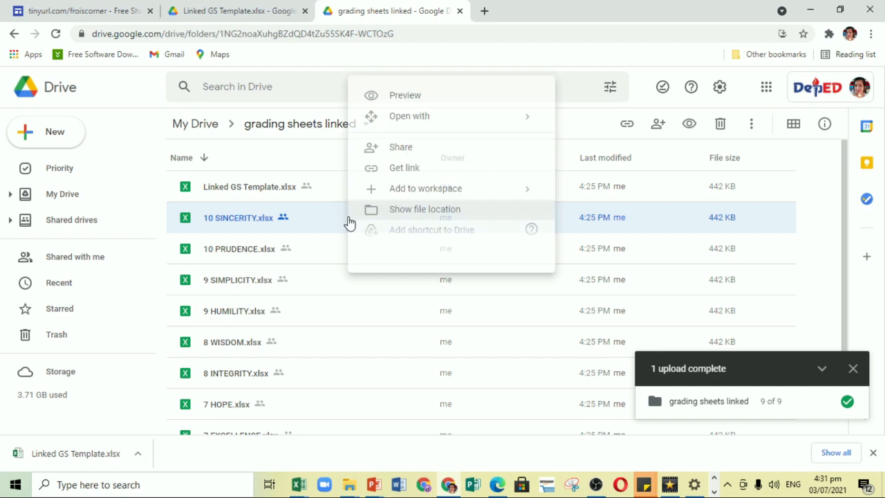
{"action": "left_click", "coordinate": [425, 161]}
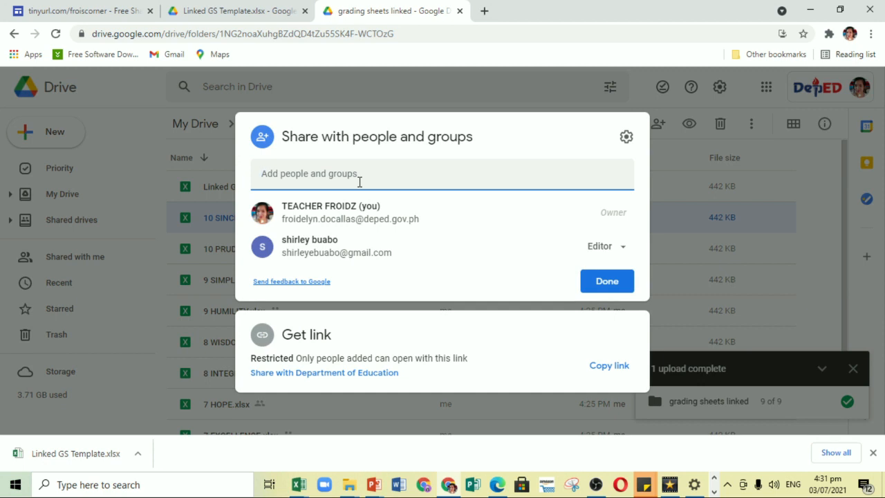
{"action": "left_click", "coordinate": [626, 255]}
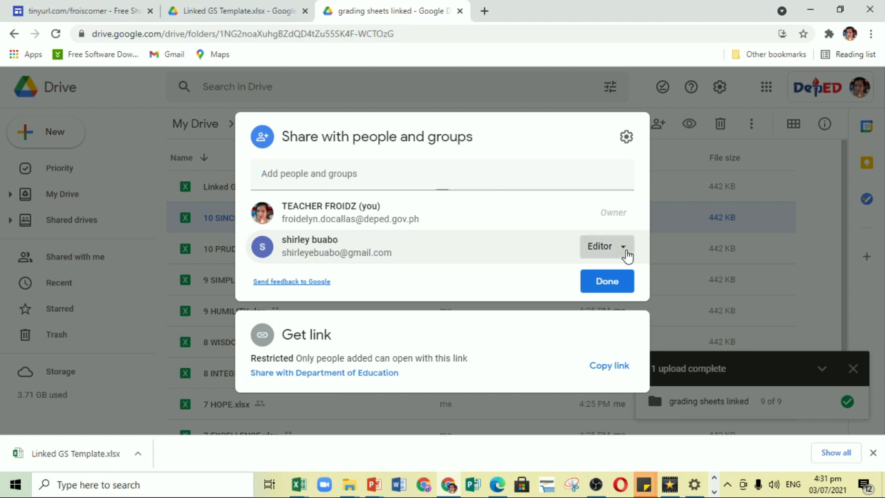
{"action": "left_click", "coordinate": [626, 255]}
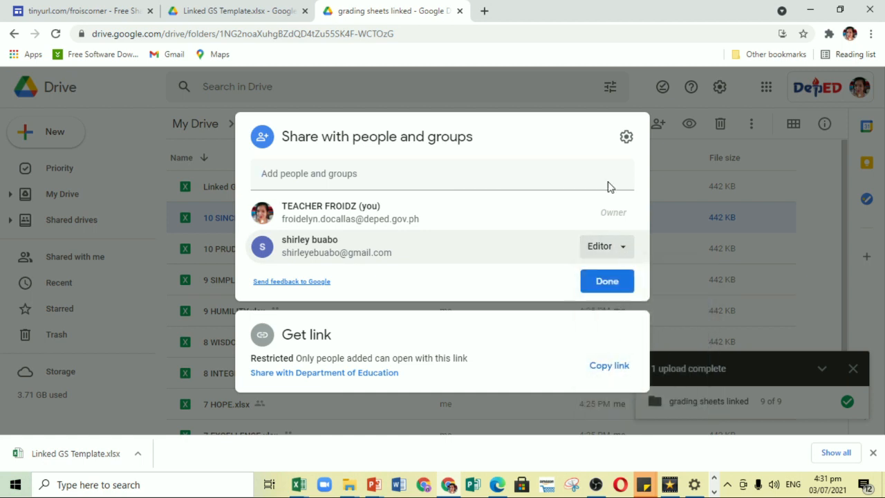
{"action": "left_click", "coordinate": [805, 164]}
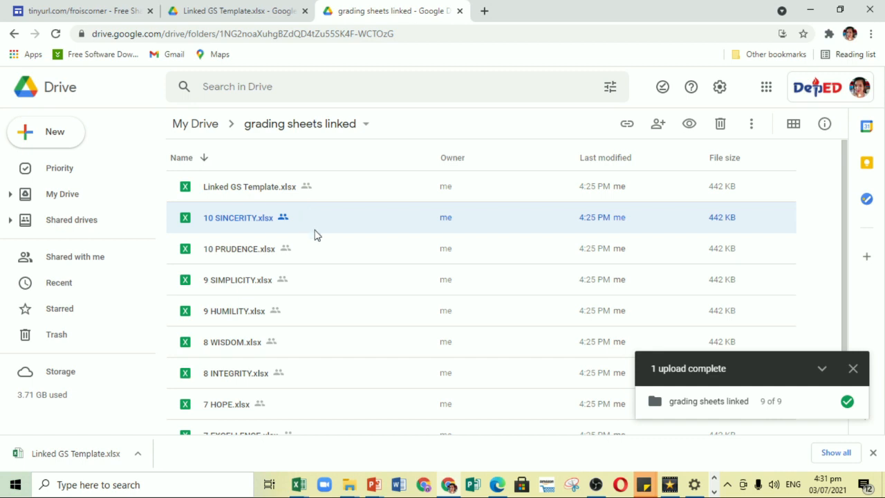
Open 10 SINCERITY.xlsx in Google Sheets and examine the male learners' name rows on the INPUT DATA sheet
{"action": "double_click", "coordinate": [361, 226]}
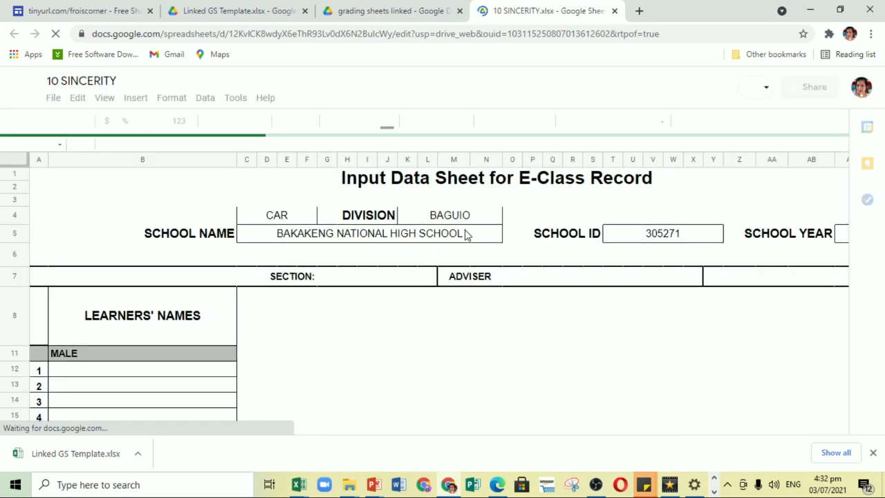
{"action": "scroll", "coordinate": [381, 307], "scroll_direction": "down", "scroll_amount": 2}
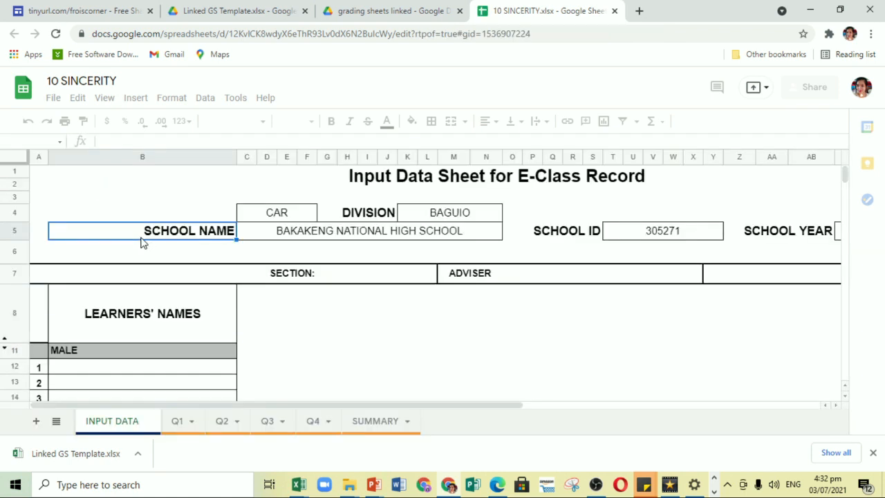
{"action": "left_click", "coordinate": [102, 370]}
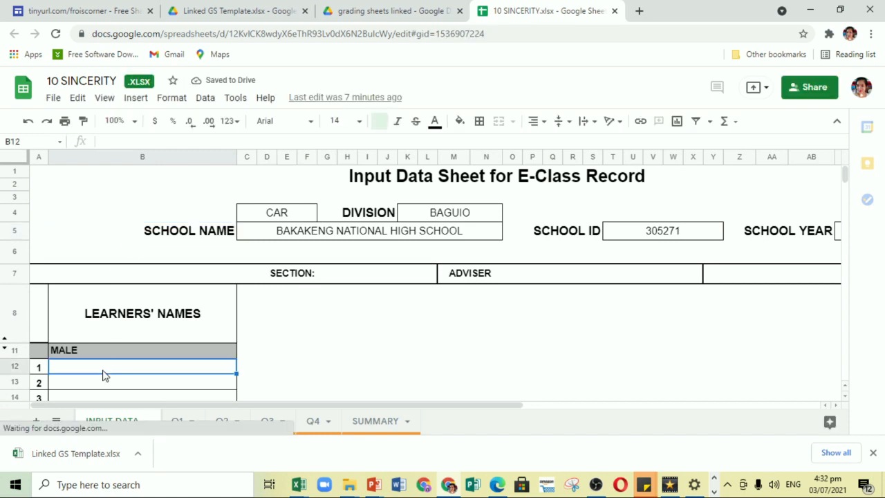
{"action": "scroll", "coordinate": [102, 370], "scroll_direction": "down", "scroll_amount": 2}
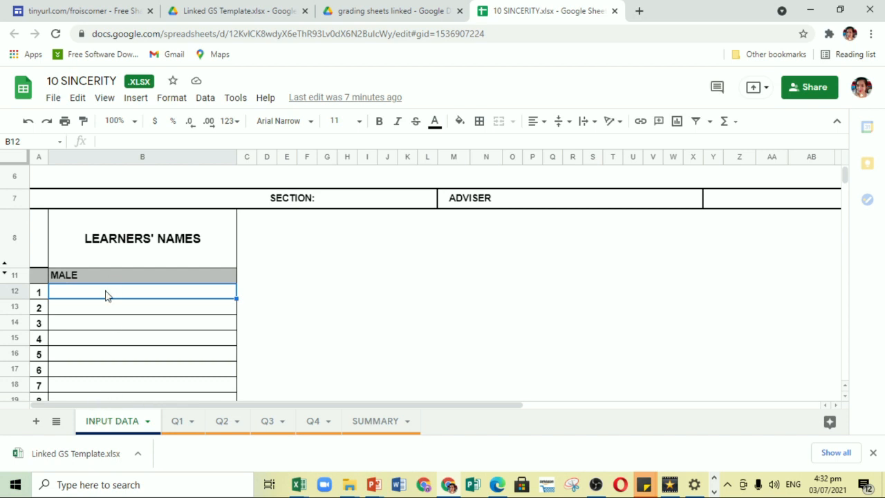
{"action": "scroll", "coordinate": [106, 295], "scroll_direction": "down", "scroll_amount": 3}
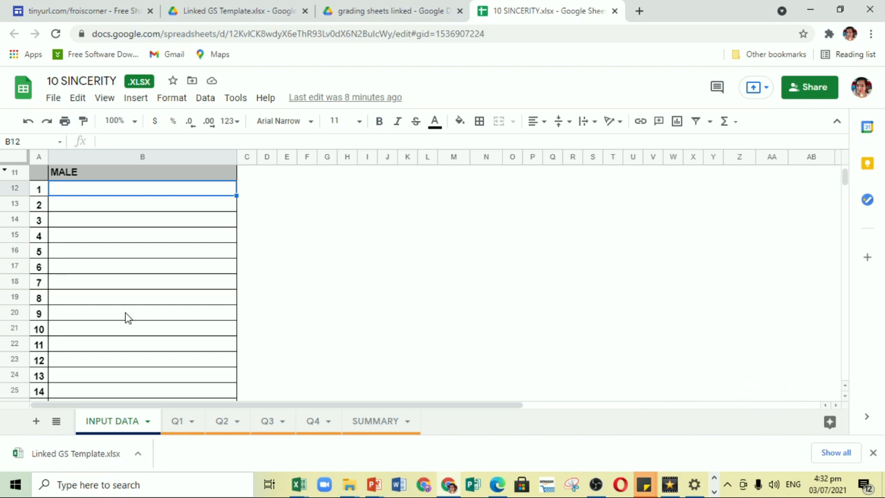
{"action": "left_click", "coordinate": [130, 206]}
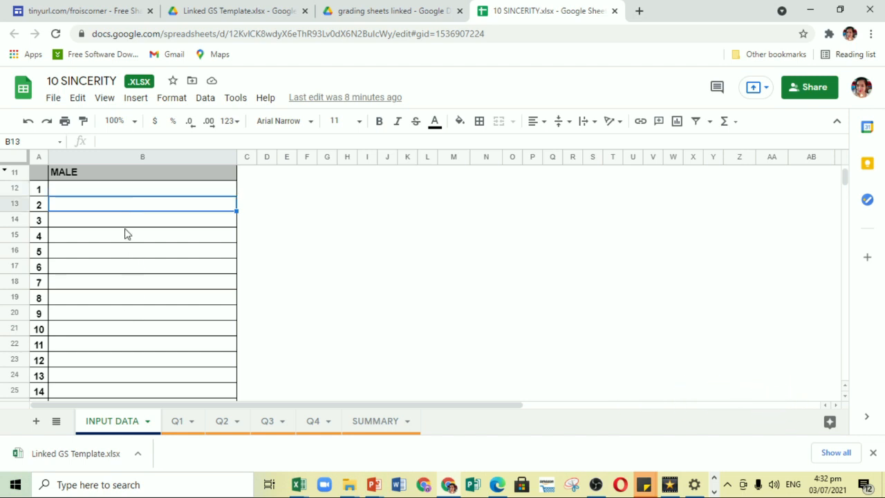
{"action": "scroll", "coordinate": [136, 337], "scroll_direction": "up", "scroll_amount": 1}
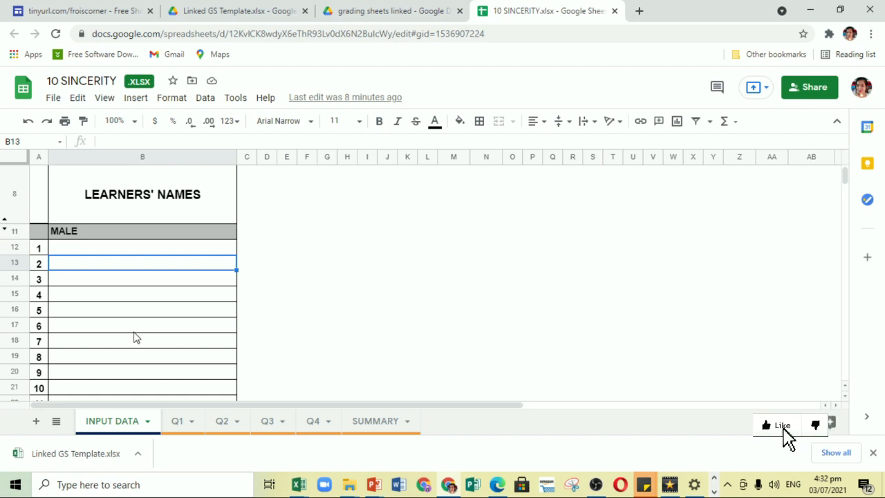
{"action": "left_click", "coordinate": [138, 253]}
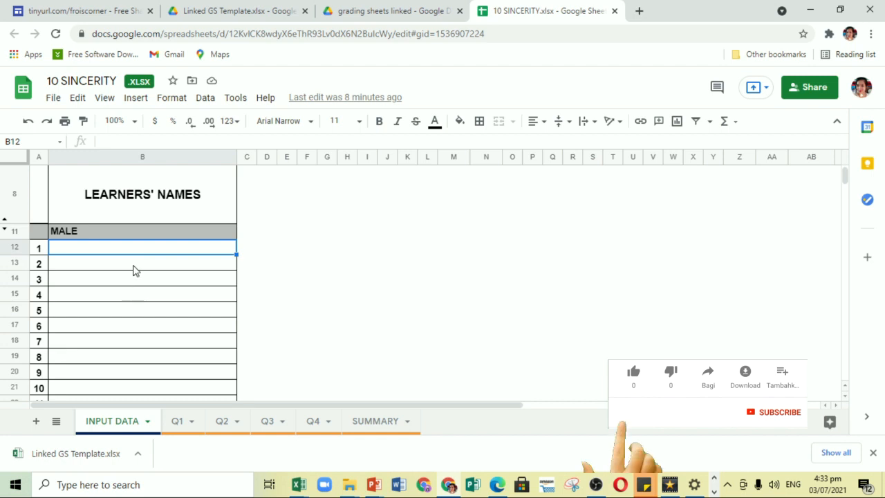
{"action": "scroll", "coordinate": [134, 269], "scroll_direction": "down", "scroll_amount": 1}
Inspect the section, adviser and school name fields in the header of the INPUT DATA sheet
{"action": "scroll", "coordinate": [173, 294], "scroll_direction": "up", "scroll_amount": 2}
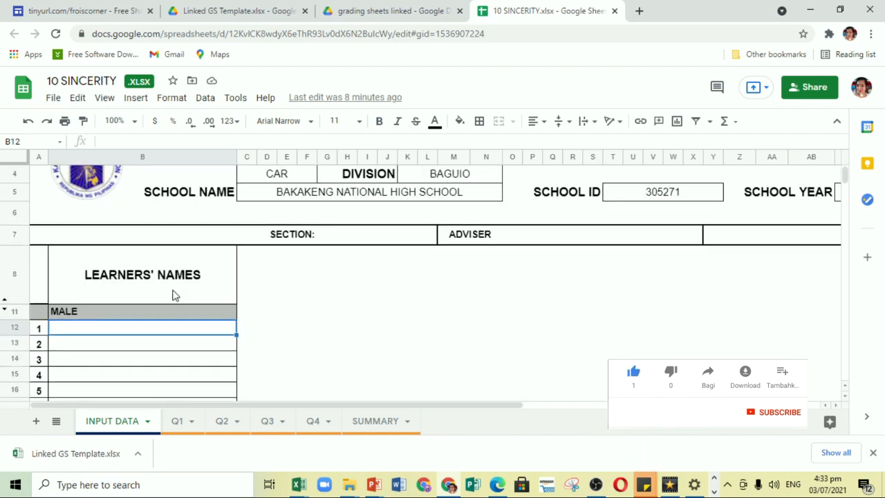
{"action": "left_click", "coordinate": [369, 242]}
{"action": "left_click", "coordinate": [572, 238]}
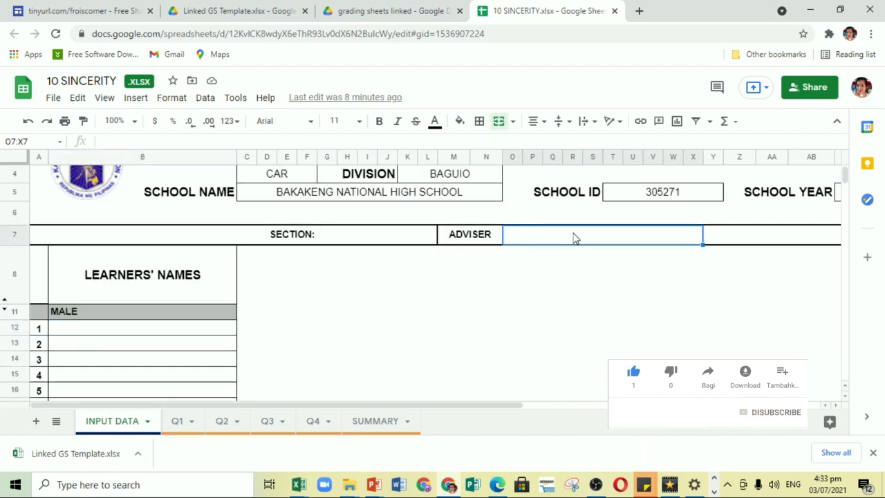
{"action": "left_click", "coordinate": [336, 193]}
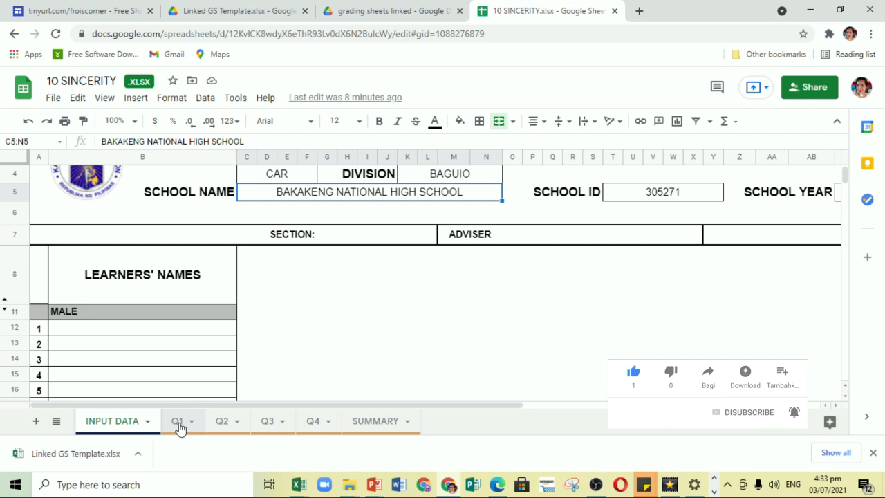
Show the Q1 sheet and select the subject headings from FIL to HEALTH (C6:N6)
{"action": "left_click", "coordinate": [177, 423]}
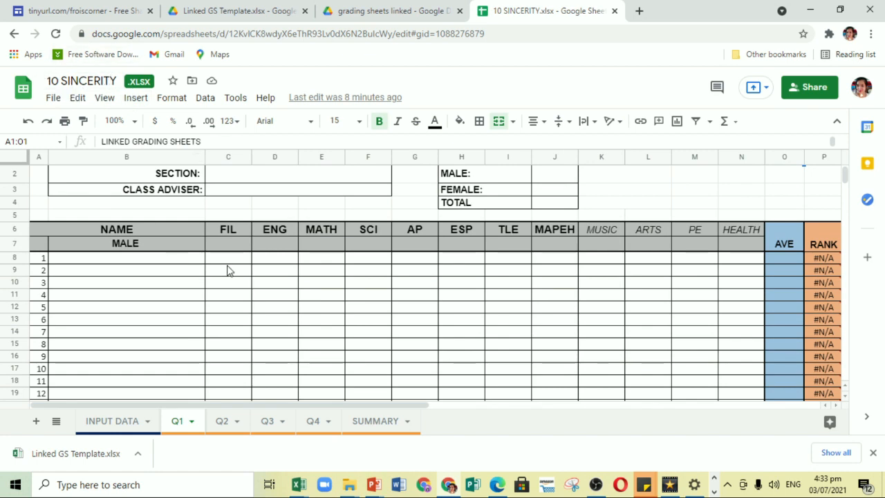
{"action": "left_click", "coordinate": [228, 230]}
{"action": "left_click_drag", "start_coordinate": [228, 231], "coordinate": [747, 231]}
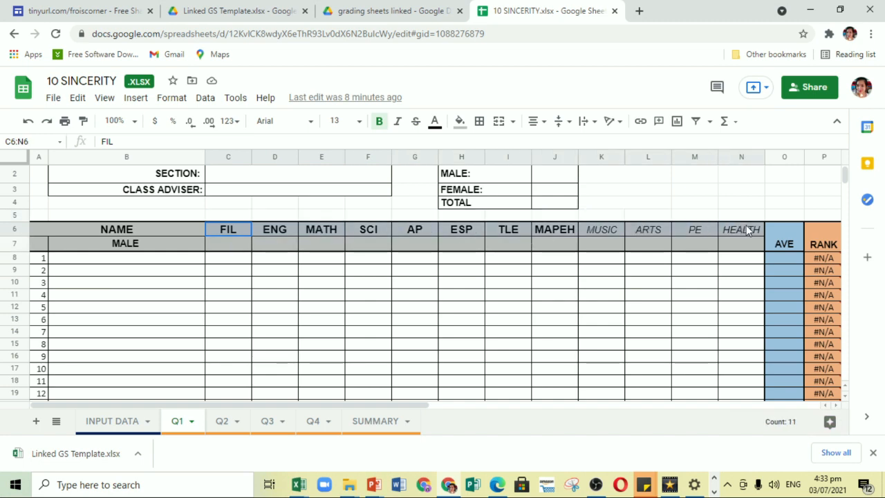
Select the FIL heading on the Q1 sheet and look through the Q2, Q3 and Q4 quarter sheets
{"action": "left_click", "coordinate": [241, 252]}
{"action": "left_click", "coordinate": [233, 232]}
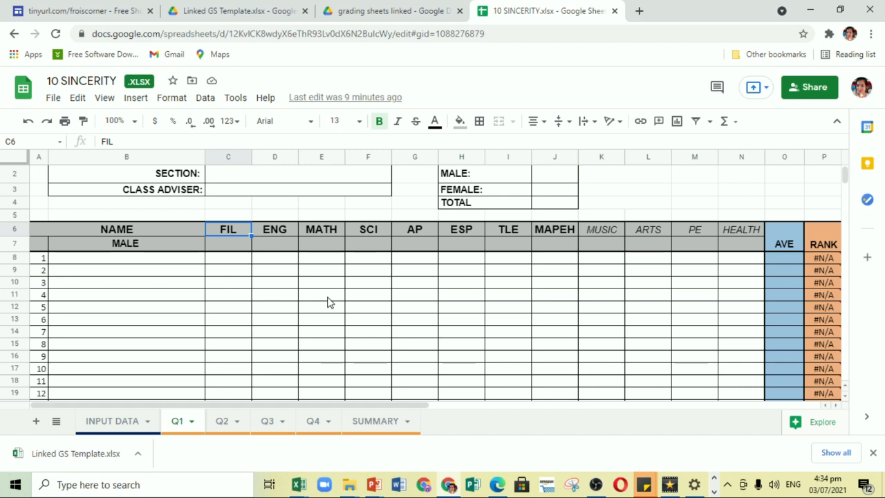
{"action": "scroll", "coordinate": [329, 302], "scroll_direction": "down", "scroll_amount": 1}
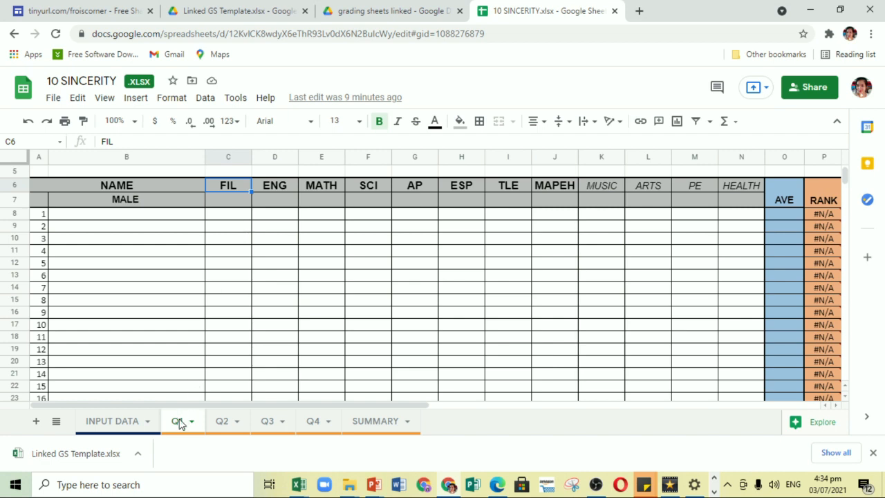
{"action": "left_click", "coordinate": [222, 421]}
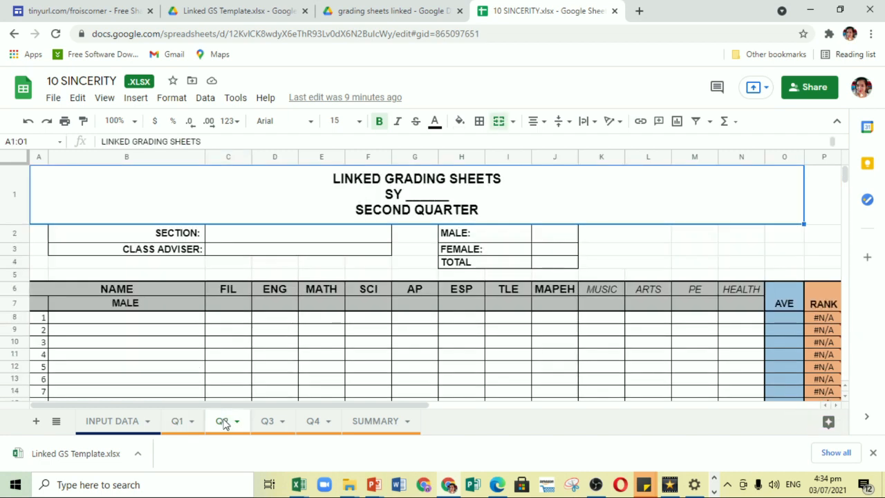
{"action": "left_click", "coordinate": [272, 421]}
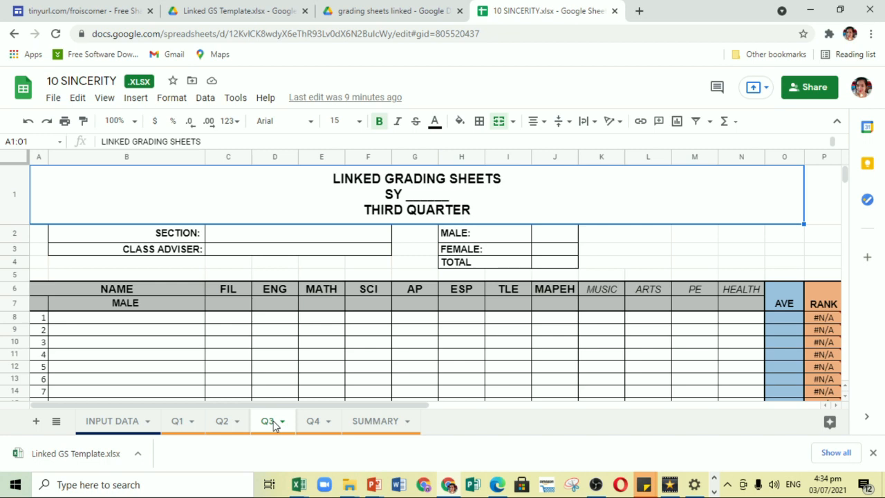
{"action": "left_click", "coordinate": [315, 423]}
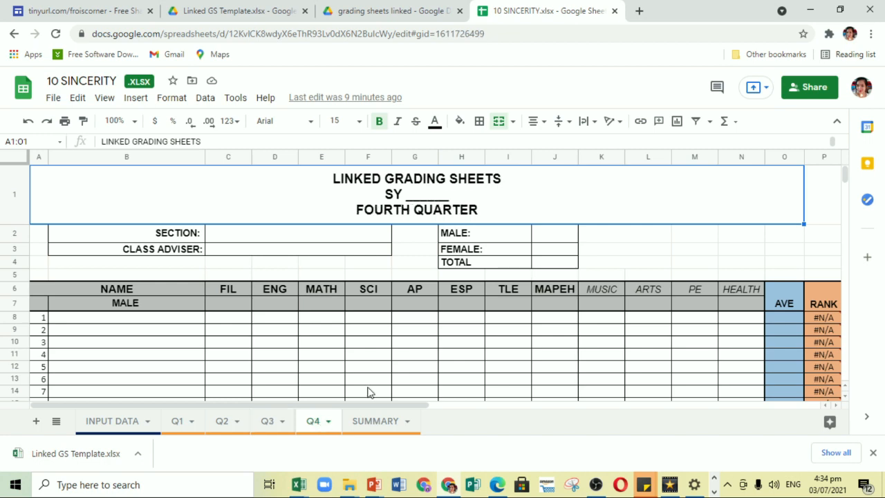
Examine the table counting students per grade range, including its passed, failed and total rows, below the Q4 learner list
{"action": "scroll", "coordinate": [368, 391], "scroll_direction": "down", "scroll_amount": 10}
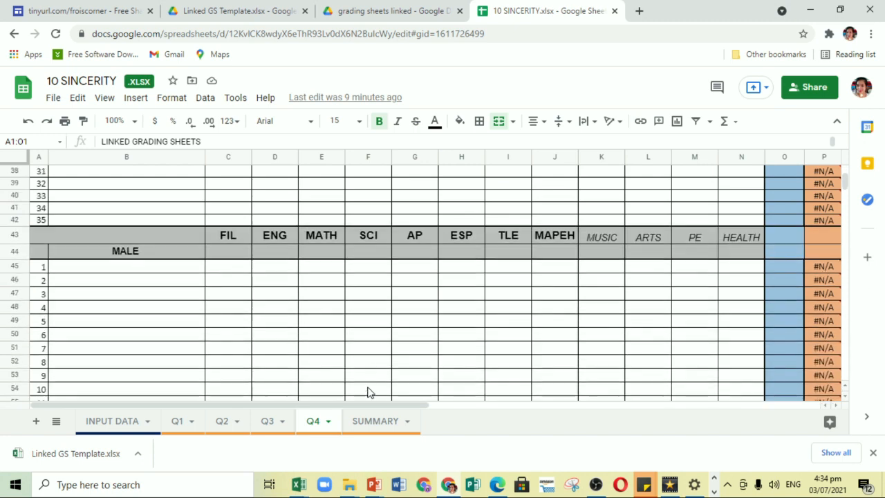
{"action": "scroll", "coordinate": [368, 392], "scroll_direction": "down", "scroll_amount": 10}
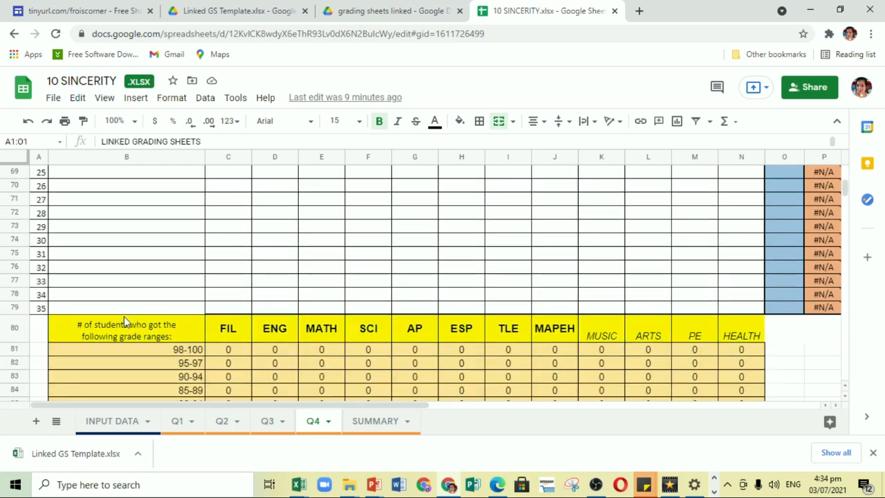
{"action": "left_click", "coordinate": [120, 327]}
{"action": "scroll", "coordinate": [322, 339], "scroll_direction": "down", "scroll_amount": 1}
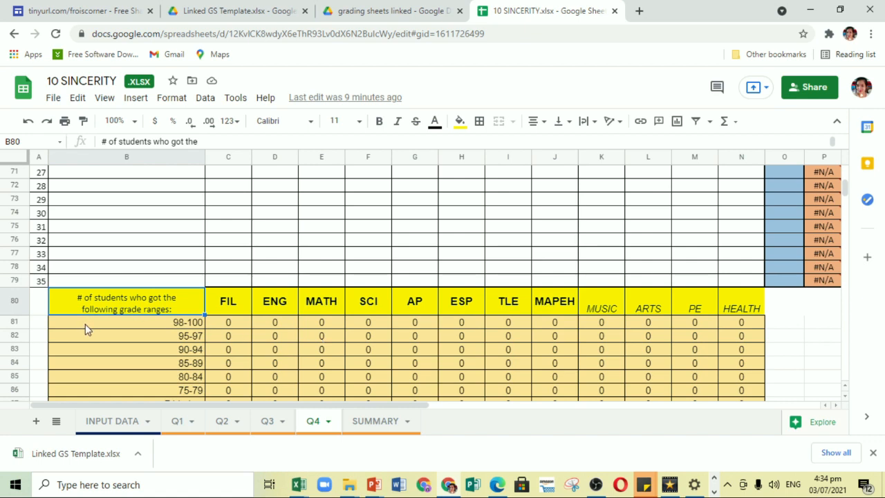
{"action": "scroll", "coordinate": [235, 340], "scroll_direction": "down", "scroll_amount": 1}
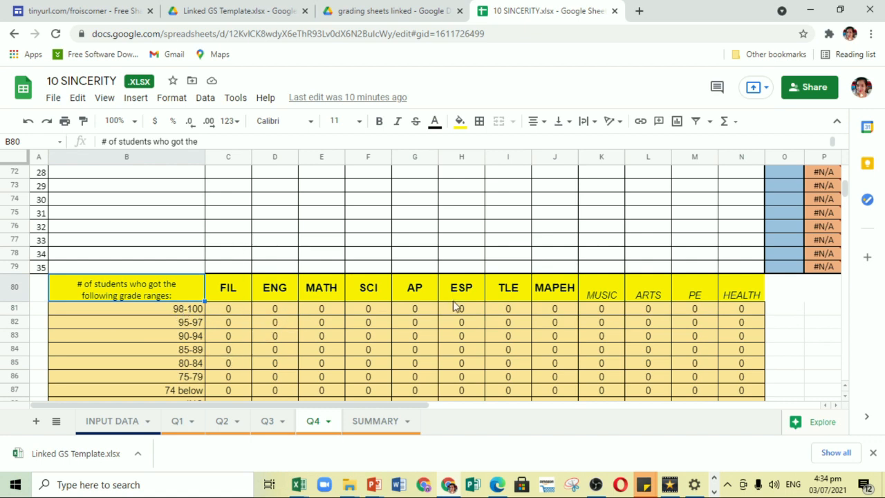
{"action": "scroll", "coordinate": [237, 398], "scroll_direction": "down", "scroll_amount": 2}
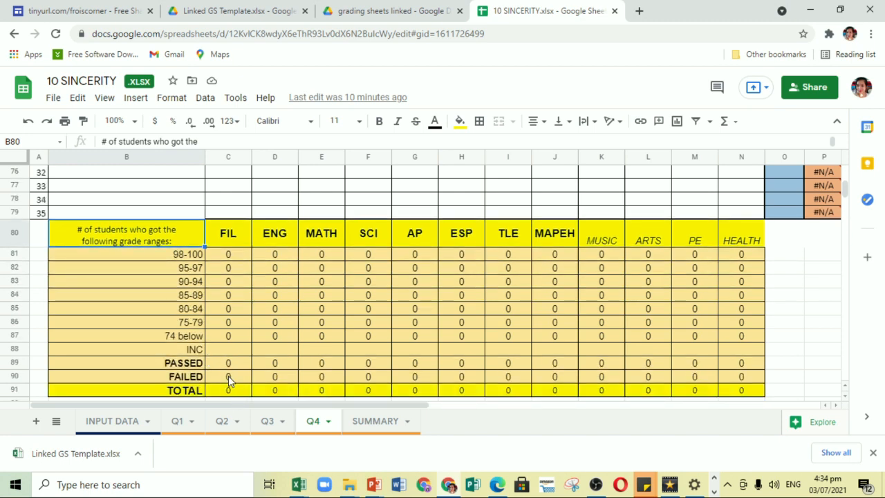
Inspect the AVE and RANK formulas and the empty FIL grade cell in the first male learner's row on Q4
{"action": "scroll", "coordinate": [359, 318], "scroll_direction": "up", "scroll_amount": 15}
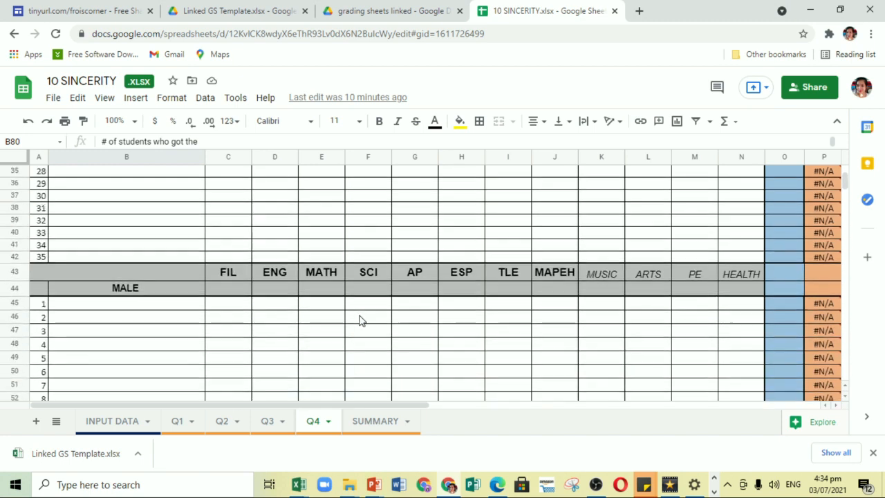
{"action": "scroll", "coordinate": [359, 320], "scroll_direction": "up", "scroll_amount": 1}
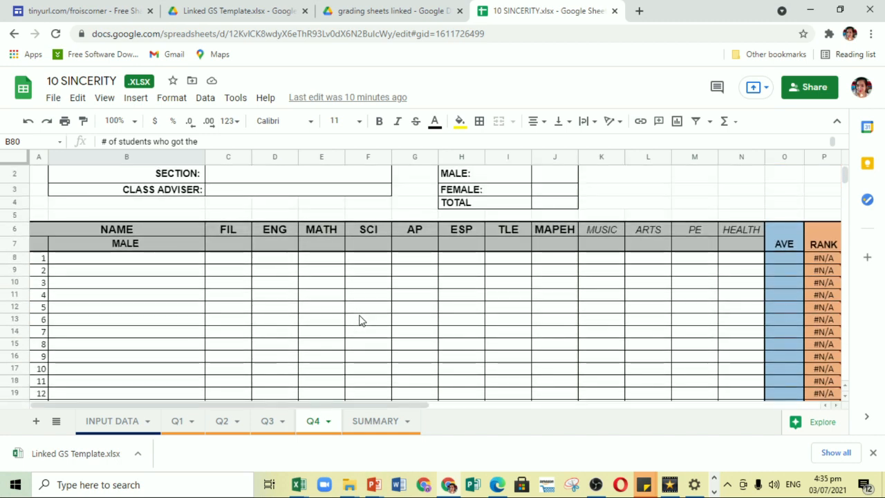
{"action": "left_click", "coordinate": [783, 260]}
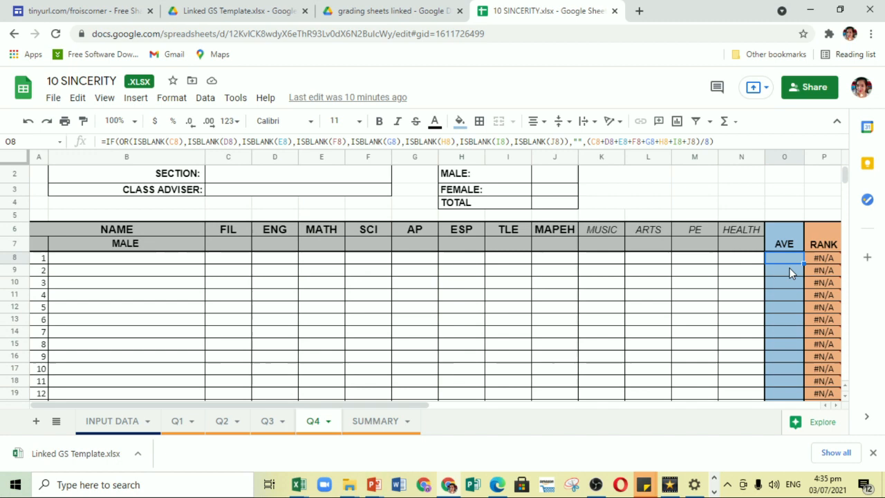
{"action": "left_click", "coordinate": [820, 262]}
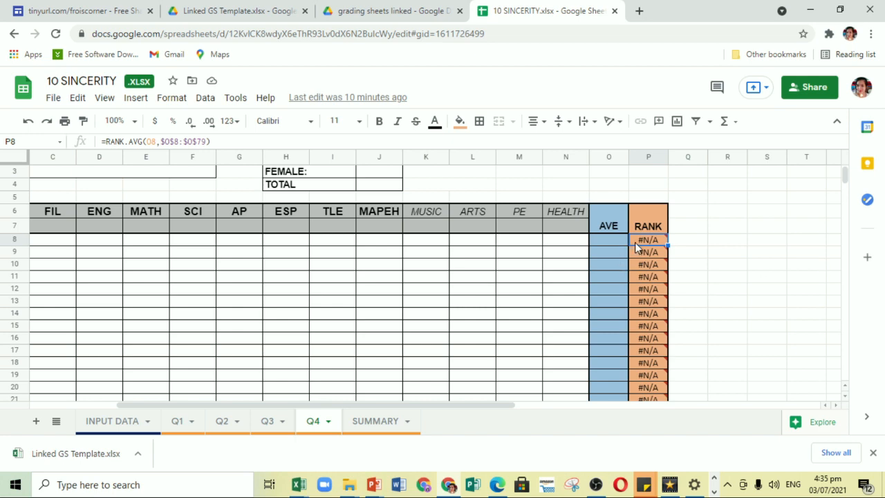
{"action": "mouse_move", "coordinate": [649, 246]}
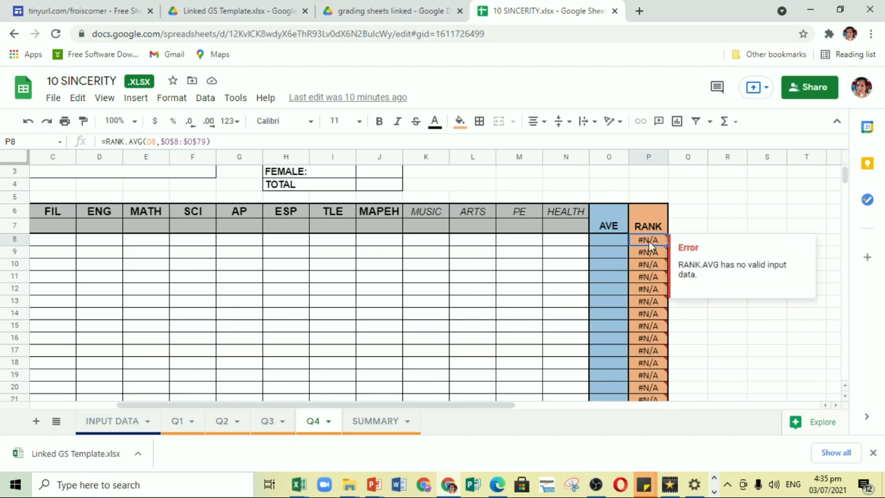
{"action": "left_click", "coordinate": [617, 240]}
{"action": "scroll", "coordinate": [482, 256], "scroll_direction": "left", "scroll_amount": 3}
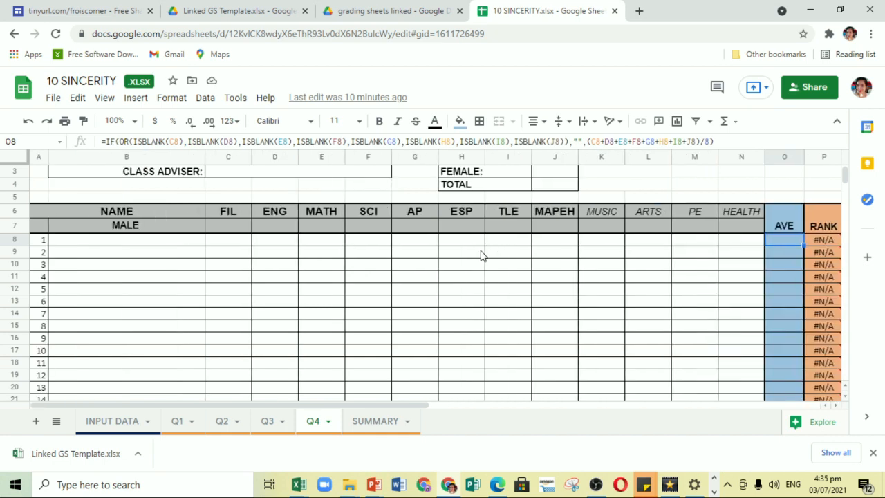
{"action": "left_click", "coordinate": [230, 242]}
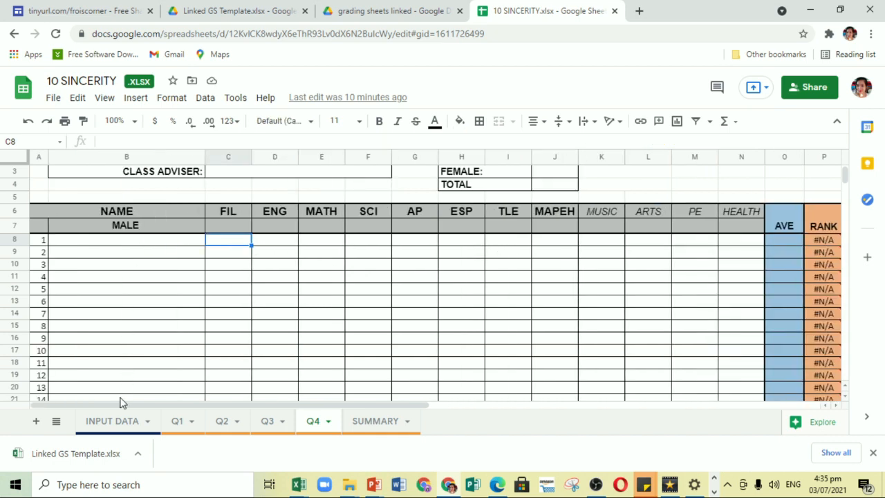
Enter a sample name for the first male learner on the INPUT DATA sheet and check it on the Q1 sheet
{"action": "left_click", "coordinate": [108, 423]}
{"action": "left_click", "coordinate": [102, 327]}
{"action": "type", "text": "Boy"}
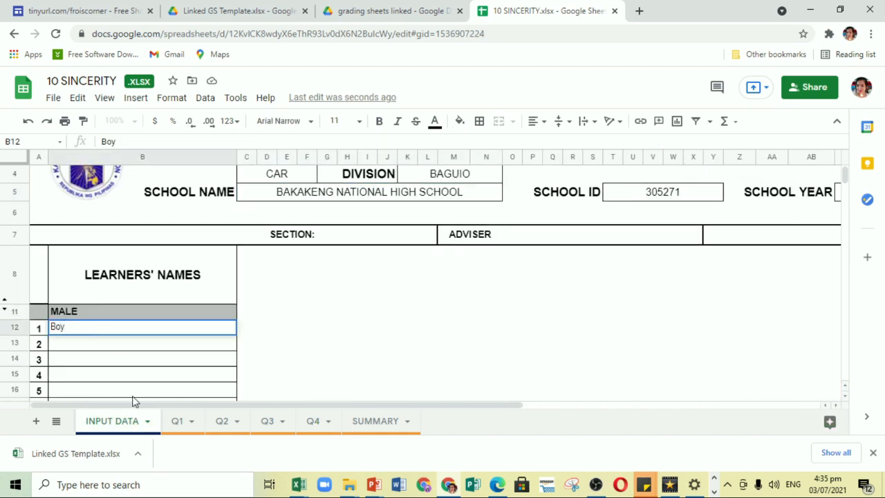
{"action": "left_click", "coordinate": [177, 420]}
{"action": "scroll", "coordinate": [251, 288], "scroll_direction": "up", "scroll_amount": 8}
{"action": "scroll", "coordinate": [252, 288], "scroll_direction": "down", "scroll_amount": 3}
{"action": "scroll", "coordinate": [252, 288], "scroll_direction": "down", "scroll_amount": 7}
{"action": "scroll", "coordinate": [251, 288], "scroll_direction": "up", "scroll_amount": 5}
{"action": "scroll", "coordinate": [251, 289], "scroll_direction": "up", "scroll_amount": 6}
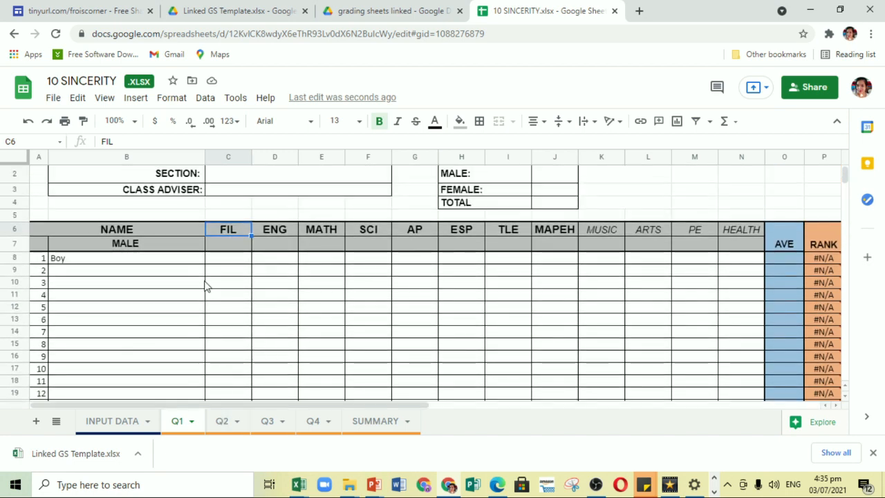
Enter the first learner's Q1 grades from FIL to HEALTH: 90, 85, 86, 90, 95, 89, 91, 90, 75, 76, 85, 90
{"action": "left_click", "coordinate": [229, 263]}
{"action": "type", "text": "90"}
{"action": "key", "text": "Tab"}
{"action": "type", "text": "85"}
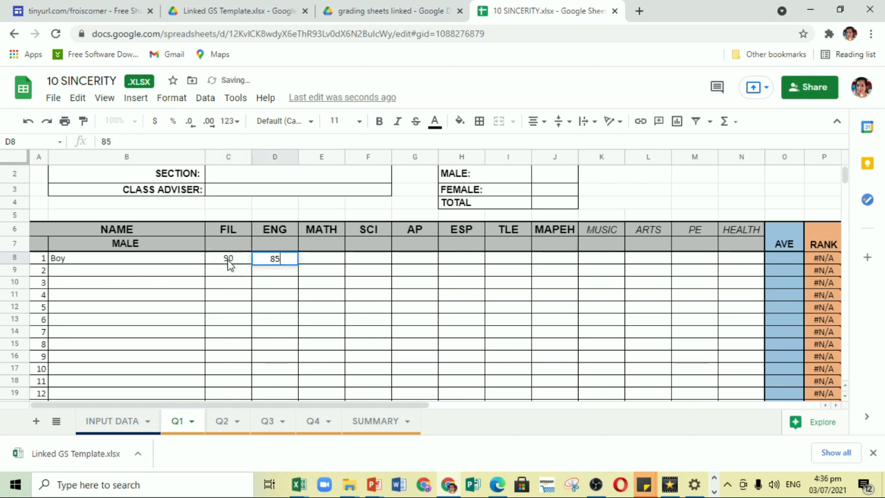
{"action": "type", "text": "\t86\t90\t95\t89\t91"}
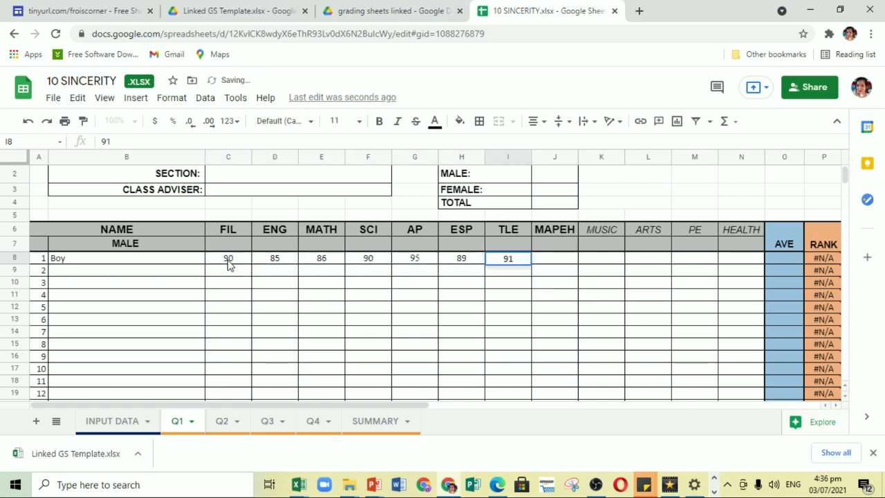
{"action": "type", "text": "\t90\t75\t76\t85\t90"}
{"action": "key", "text": "Return"}
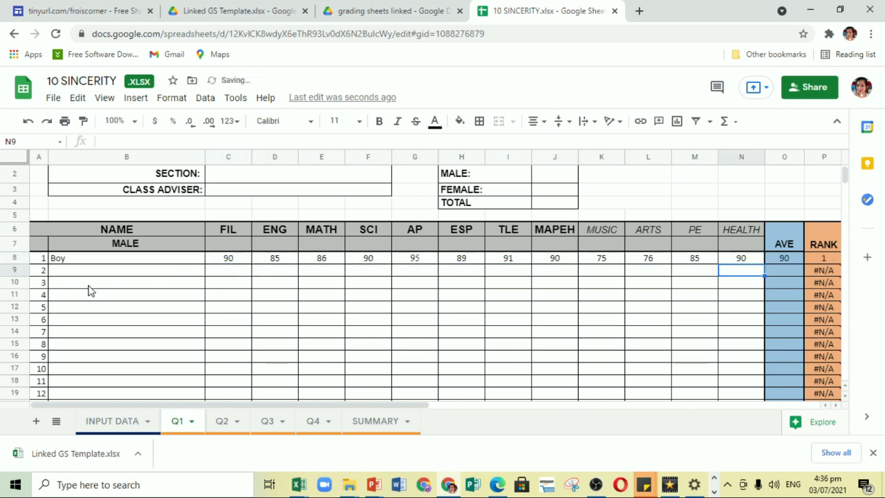
Add a sample name for the second male learner on the INPUT DATA sheet and return to Q1
{"action": "left_click", "coordinate": [112, 421]}
{"action": "type", "text": "Oyo"}
{"action": "left_click", "coordinate": [177, 420]}
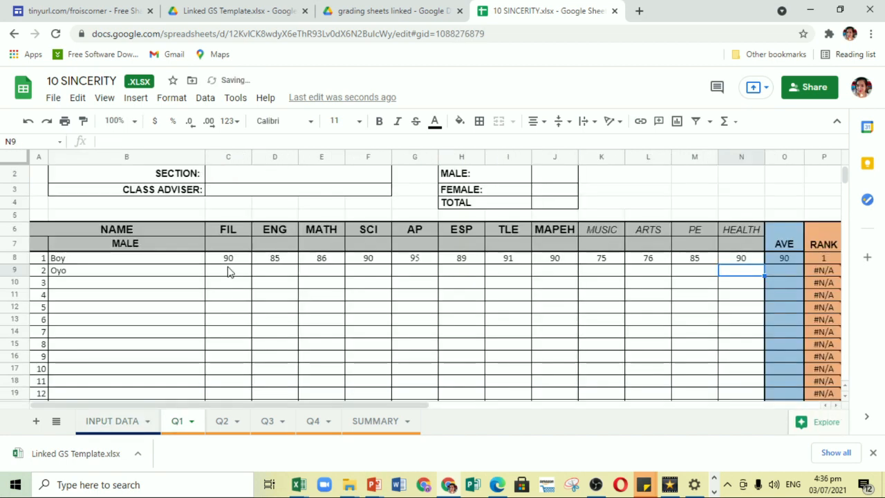
Enter the second learner's Q1 grades from FIL to HEALTH: 85, 88, 90, 91, 96, 95, 90, 89, 88, 86, 89, 81
{"action": "left_click", "coordinate": [228, 271]}
{"action": "type", "text": "85\t88\t90\t91\t96\t95\t90\t89\t88\t86\t89\t8"}
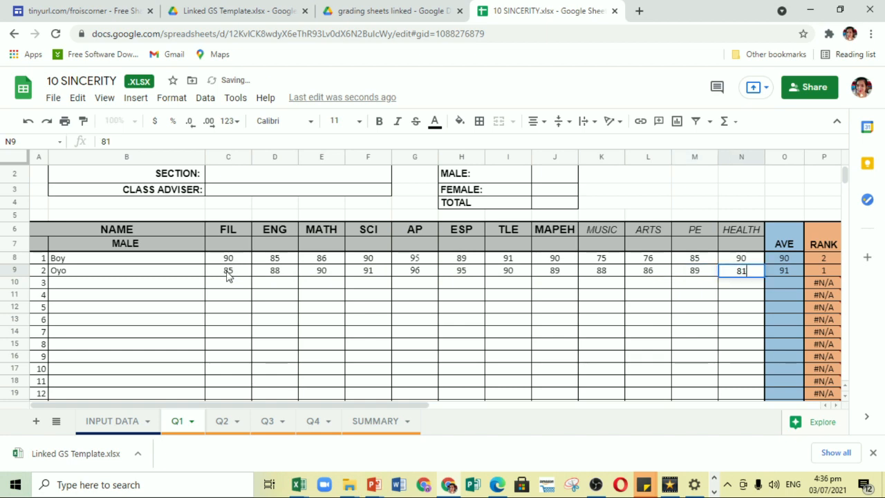
{"action": "type", "text": "1"}
{"action": "key", "text": "Return"}
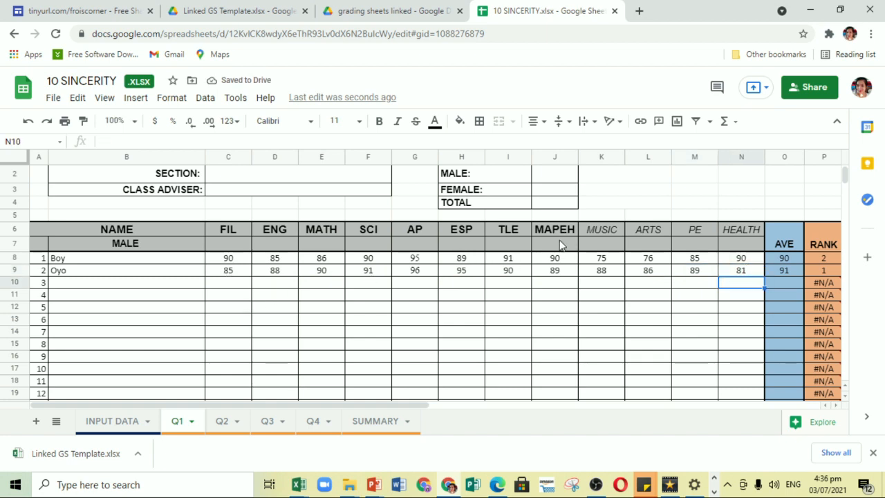
Inspect the MAPEH grades of both male learners on the Q1 sheet
{"action": "left_click", "coordinate": [558, 261]}
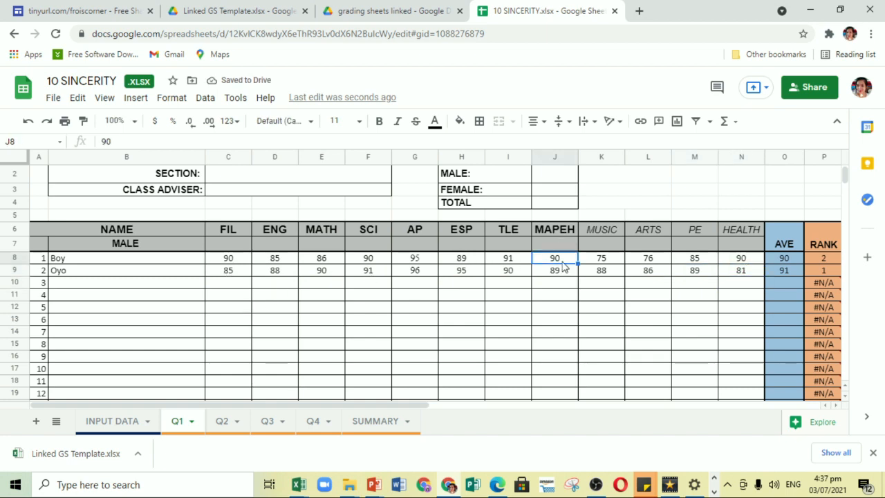
{"action": "left_click", "coordinate": [560, 276]}
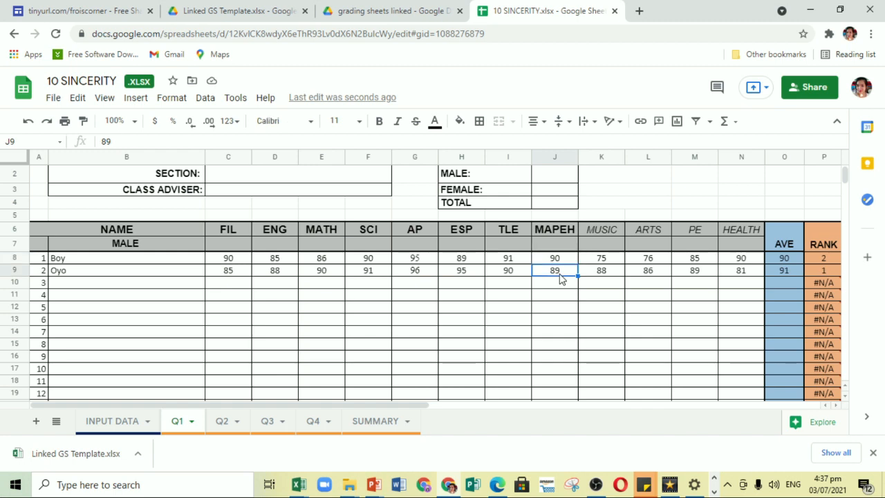
{"action": "left_click", "coordinate": [559, 261]}
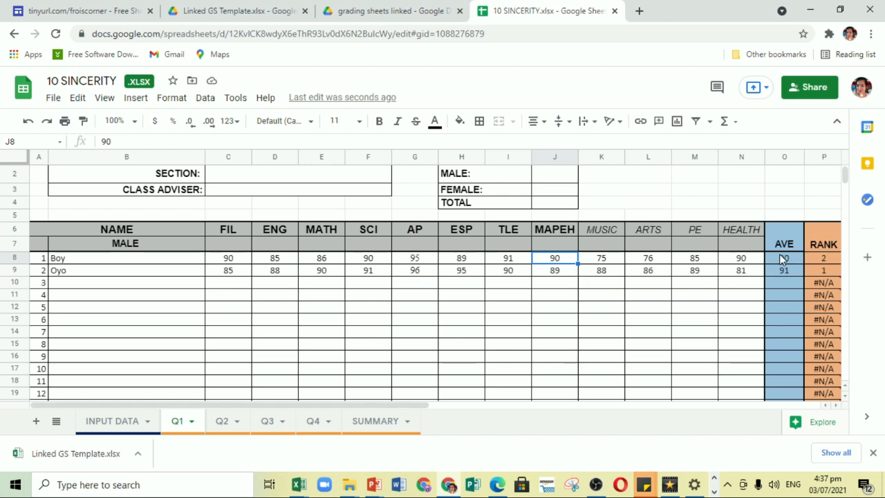
Compare the second learner's average and rank formulas with the FIL to MAPEH grades (C8:J9) on Q1
{"action": "left_click", "coordinate": [783, 271]}
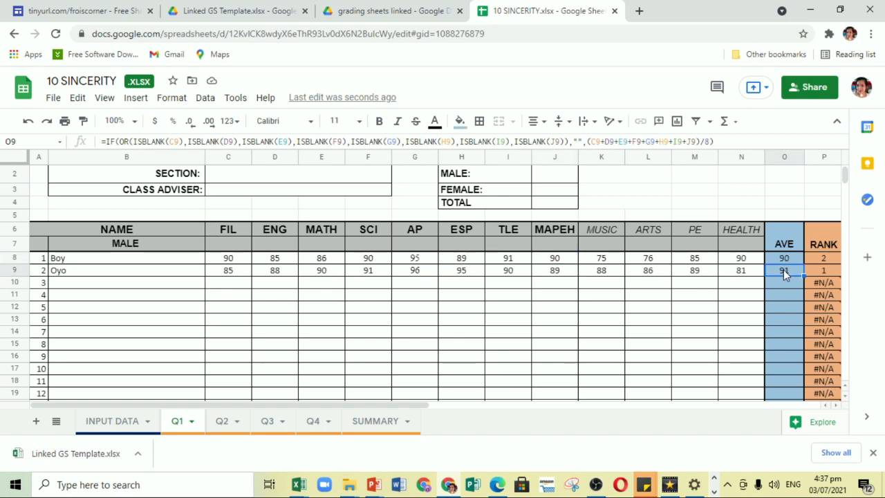
{"action": "left_click", "coordinate": [225, 273]}
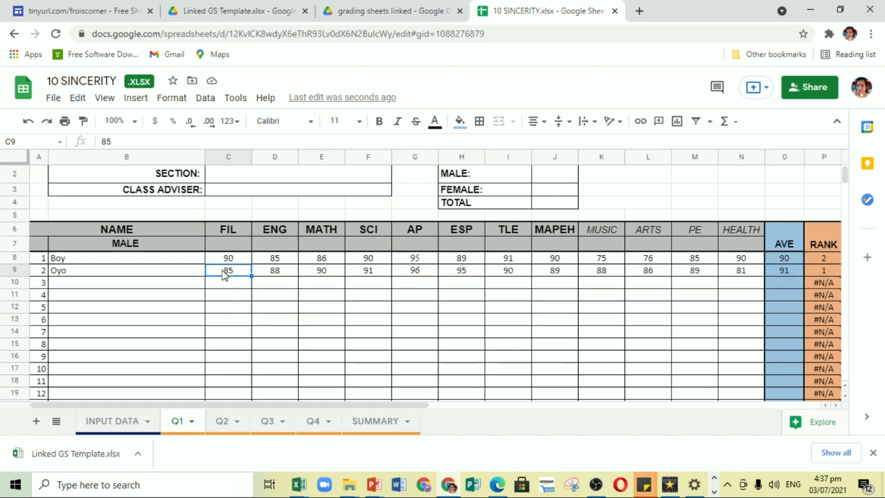
{"action": "left_click_drag", "start_coordinate": [224, 273], "coordinate": [557, 264]}
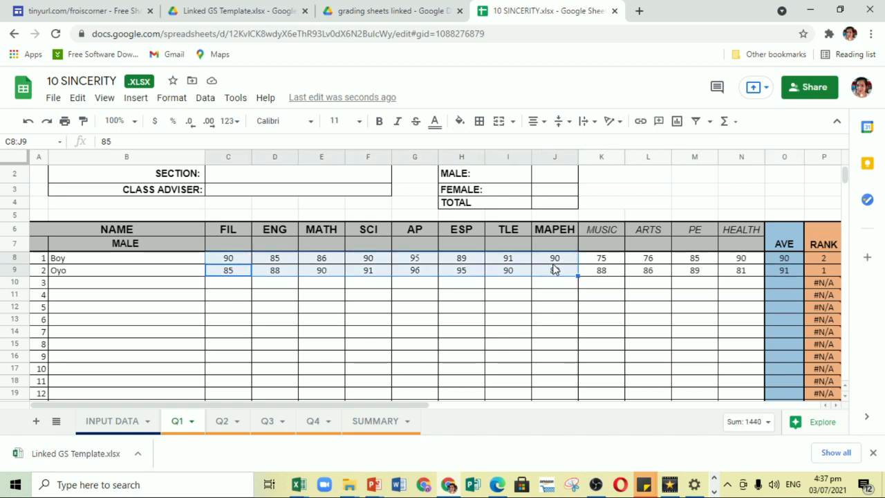
{"action": "left_click", "coordinate": [786, 273]}
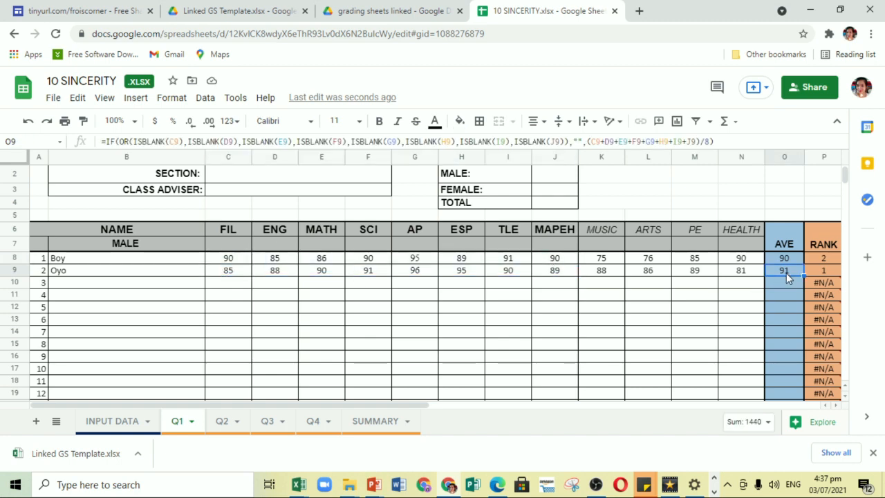
{"action": "left_click", "coordinate": [825, 269]}
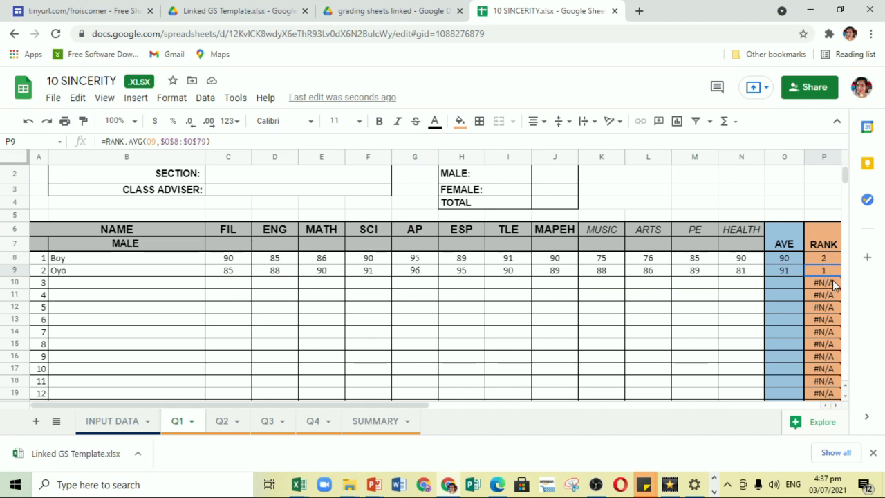
{"action": "mouse_move", "coordinate": [832, 280]}
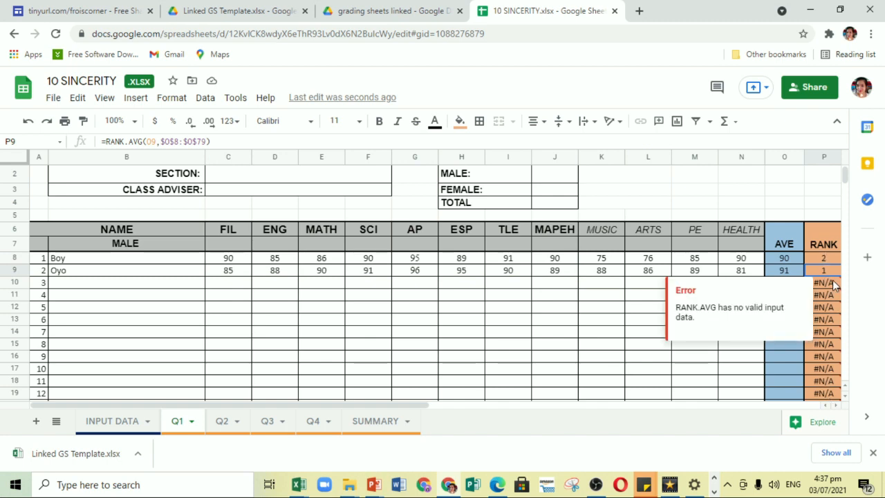
Copy both male learners' FIL to HEALTH grades (C8:N9) from Q1 into the same cells of Q2
{"action": "left_click", "coordinate": [228, 260]}
{"action": "left_click_drag", "start_coordinate": [229, 260], "coordinate": [733, 274]}
{"action": "key", "text": "ctrl+c"}
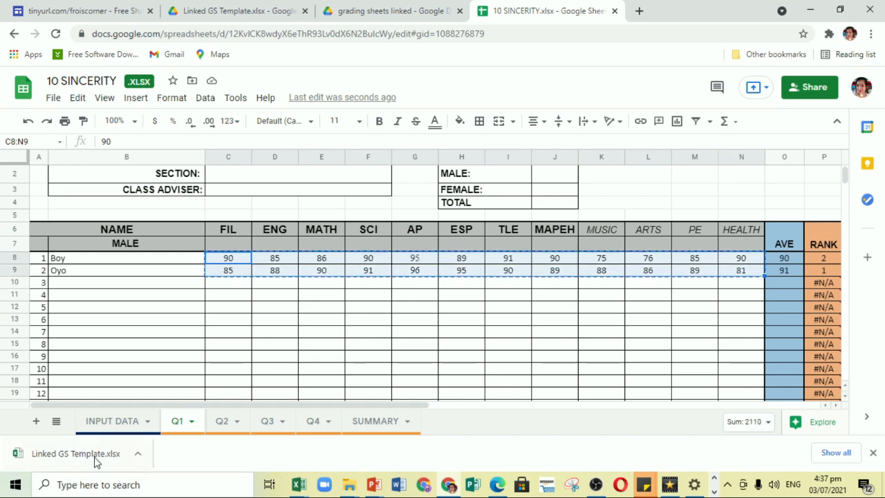
{"action": "left_click", "coordinate": [223, 420]}
{"action": "left_click", "coordinate": [230, 320]}
{"action": "key", "text": "ctrl+v"}
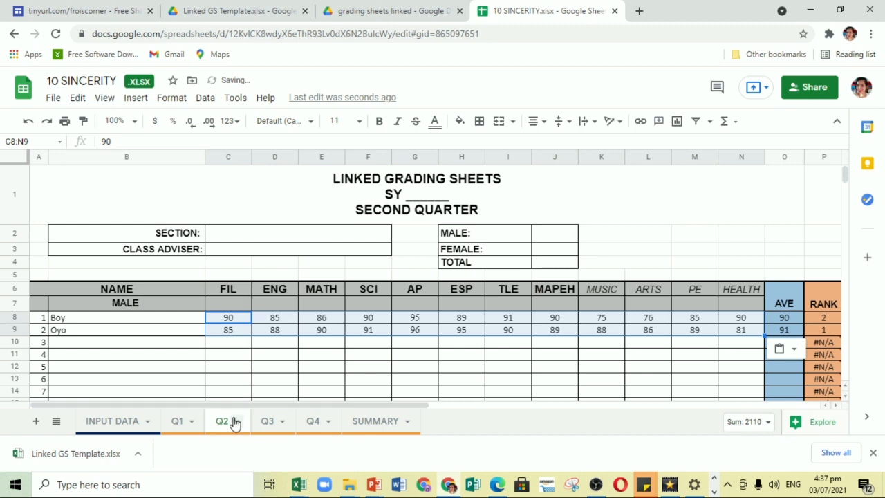
Paste the copied grades of both male learners into the Q3 and Q4 sheets, starting at the first learner's FIL cell
{"action": "left_click", "coordinate": [269, 421]}
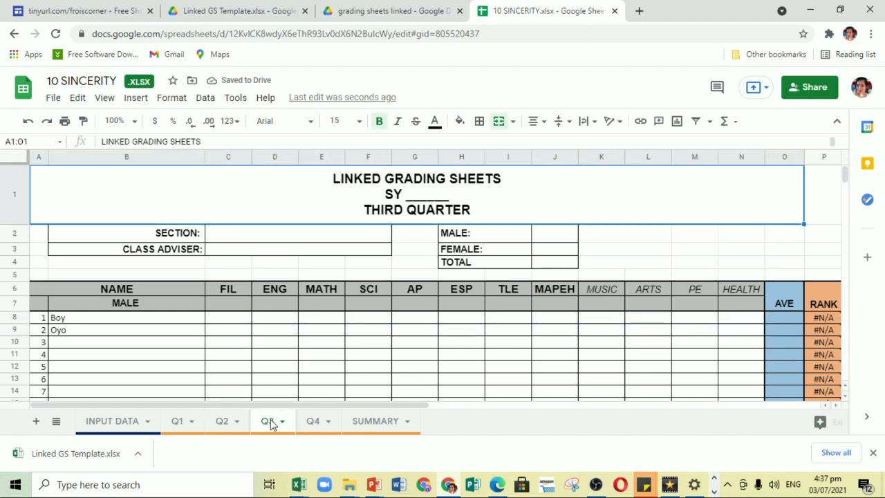
{"action": "left_click", "coordinate": [236, 321]}
{"action": "key", "text": "ctrl+v"}
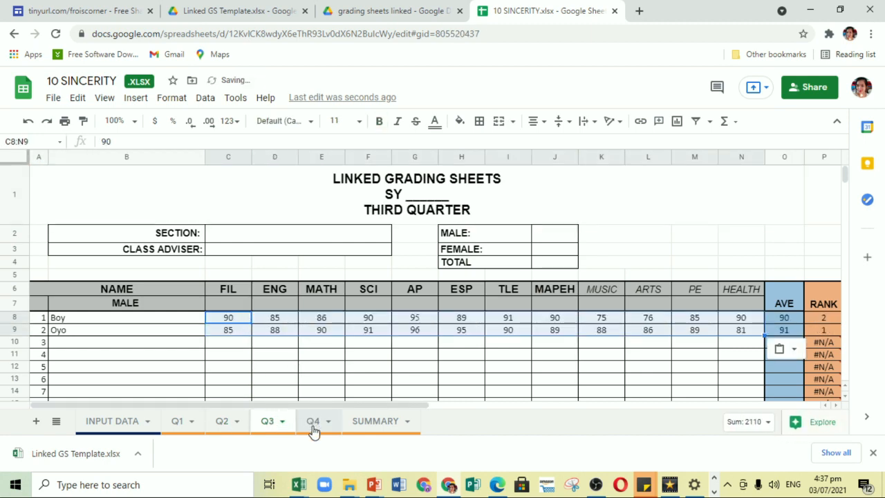
{"action": "left_click", "coordinate": [313, 421]}
{"action": "key", "text": "ctrl+v"}
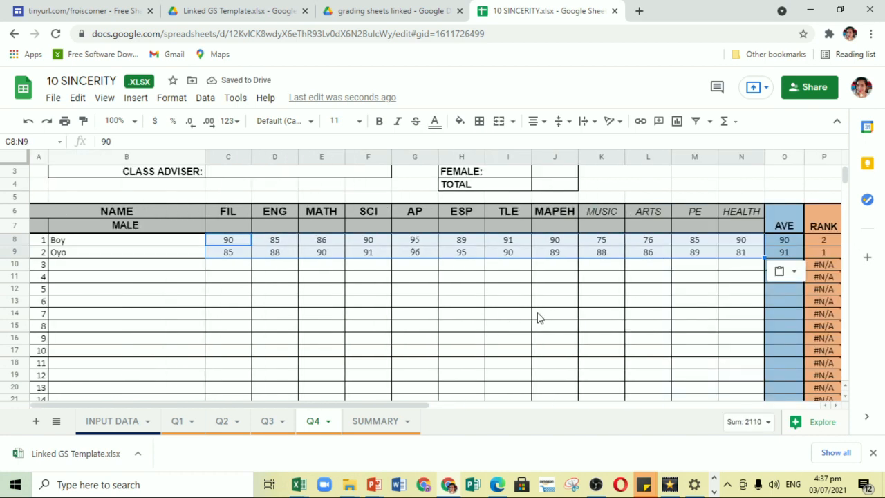
Review the final grades, averages and ranks on the SUMMARY sheet, including the first learner's FIL formula in C8
{"action": "left_click", "coordinate": [377, 423]}
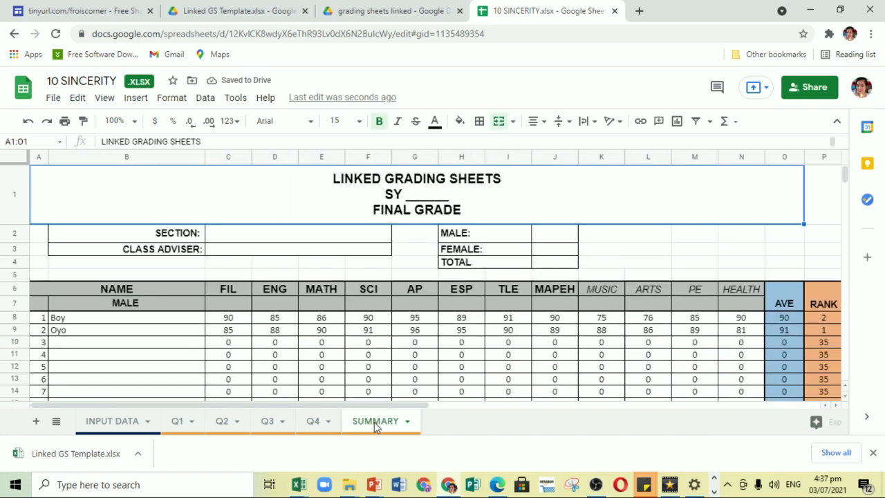
{"action": "scroll", "coordinate": [440, 375], "scroll_direction": "down", "scroll_amount": 2}
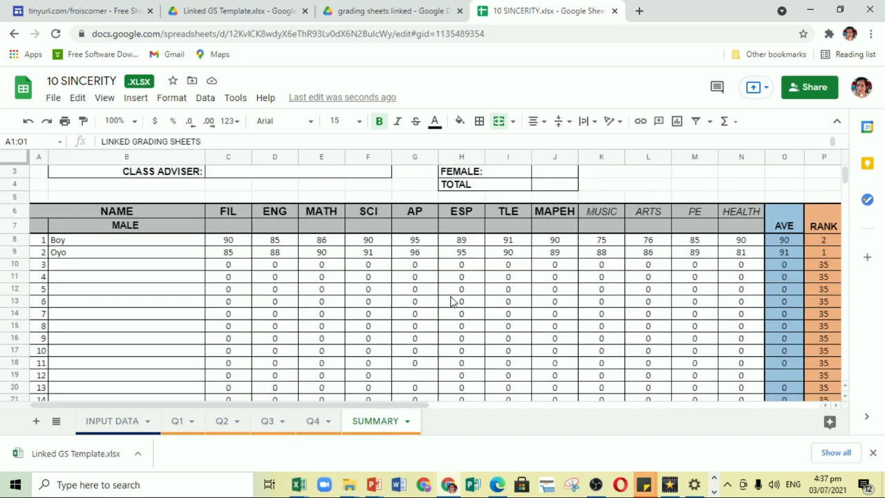
{"action": "left_click", "coordinate": [226, 240]}
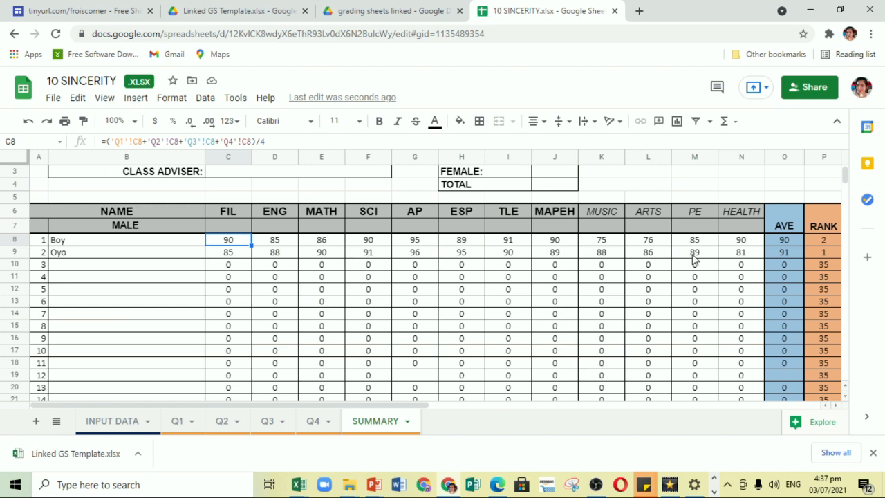
{"action": "scroll", "coordinate": [773, 265], "scroll_direction": "right", "scroll_amount": 3}
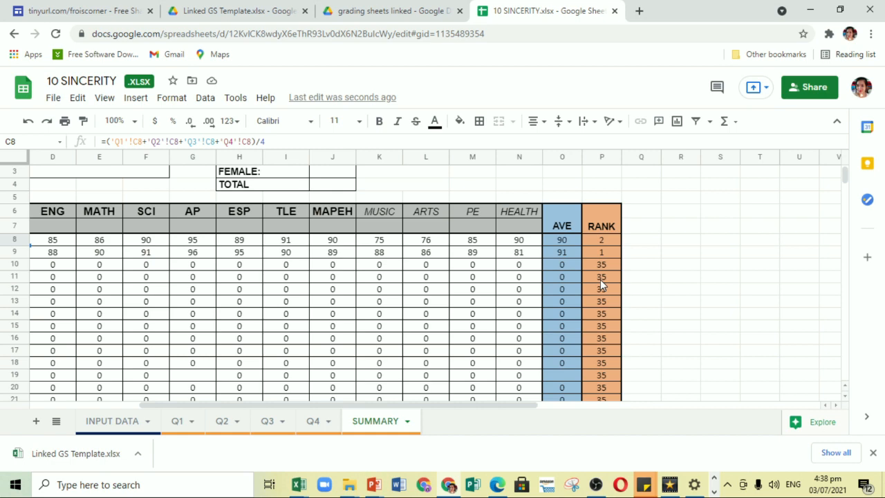
{"action": "scroll", "coordinate": [600, 279], "scroll_direction": "left", "scroll_amount": 4}
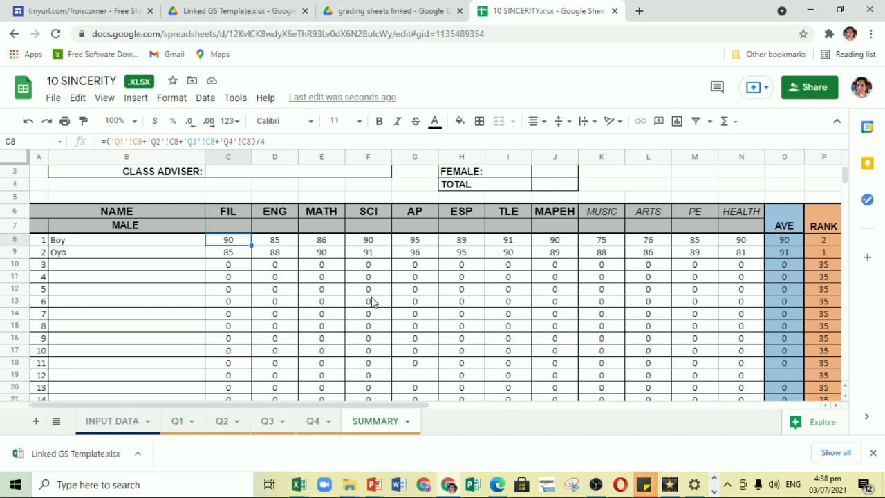
Examine the grade-range table below the SUMMARY list, checking the FIL count formula for 74 below against the learners' rows
{"action": "scroll", "coordinate": [372, 302], "scroll_direction": "down", "scroll_amount": 15}
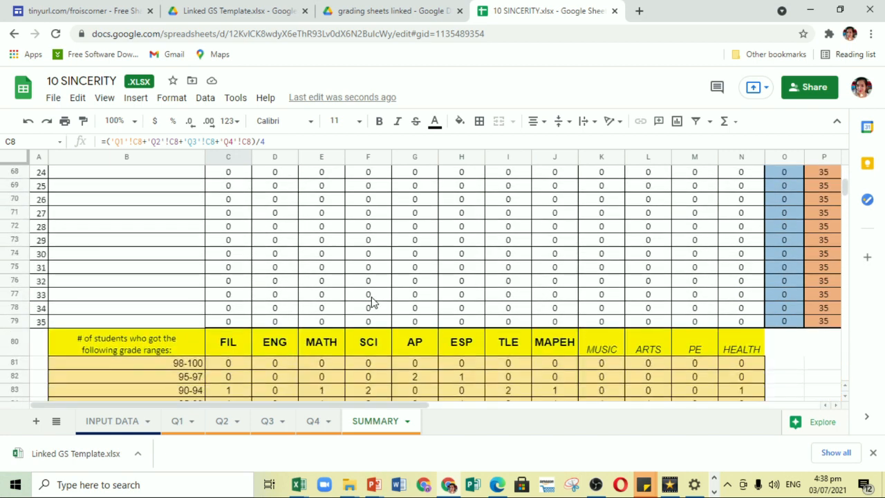
{"action": "scroll", "coordinate": [371, 302], "scroll_direction": "down", "scroll_amount": 3}
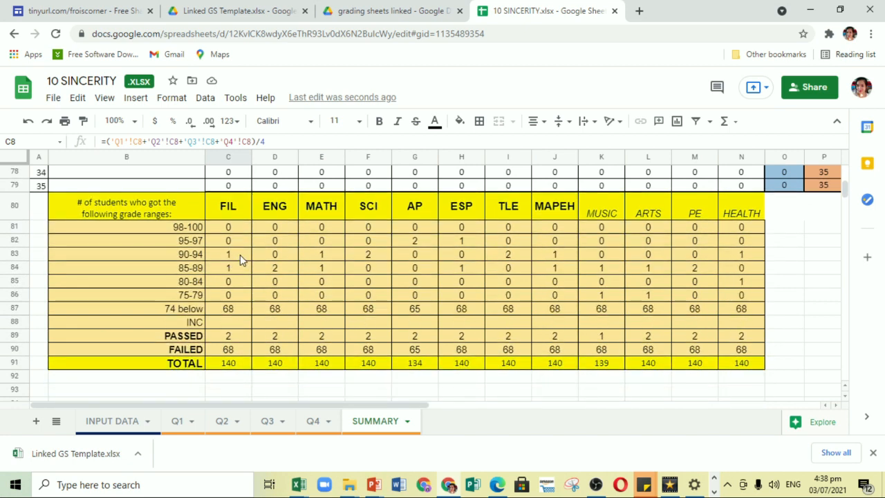
{"action": "left_click", "coordinate": [234, 310]}
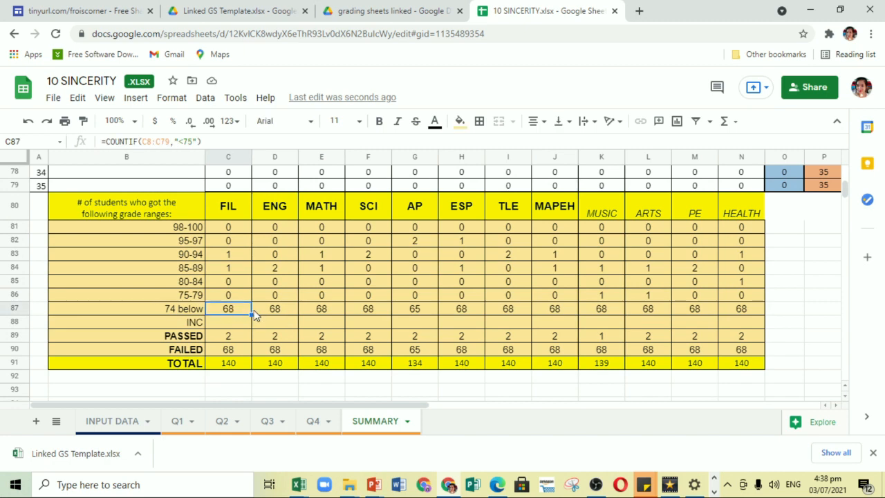
{"action": "scroll", "coordinate": [159, 229], "scroll_direction": "up", "scroll_amount": 10}
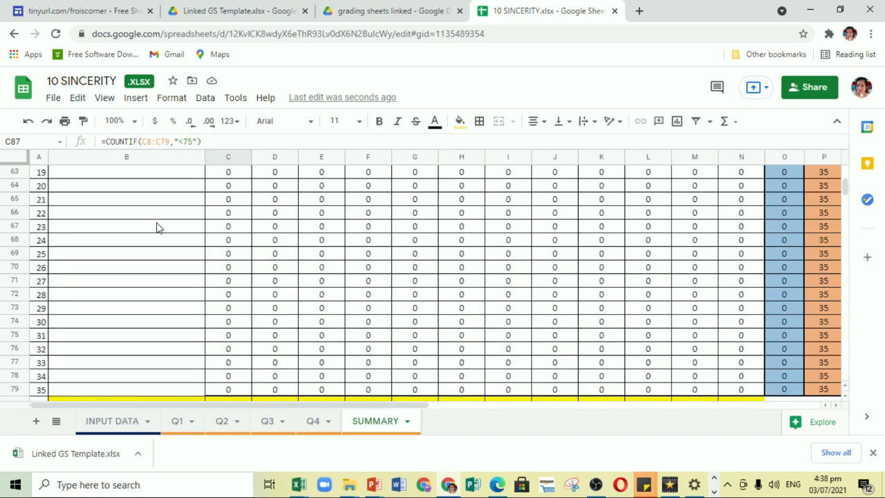
{"action": "scroll", "coordinate": [157, 228], "scroll_direction": "up", "scroll_amount": 10}
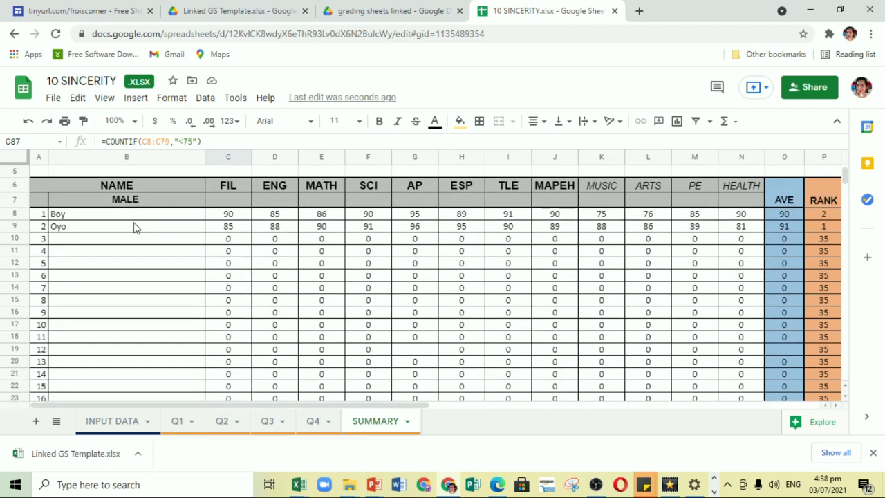
{"action": "scroll", "coordinate": [136, 229], "scroll_direction": "down", "scroll_amount": 3}
{"action": "scroll", "coordinate": [135, 228], "scroll_direction": "down", "scroll_amount": 20}
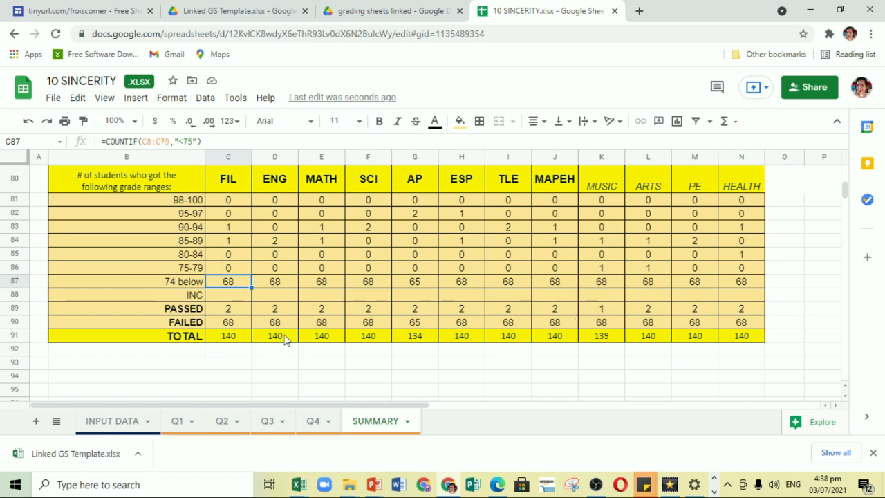
Replace the FIL TOTAL formula in C91 with =C89+C90 and fill it across the row to HEALTH (N91)
{"action": "left_click", "coordinate": [234, 327]}
{"action": "left_click", "coordinate": [234, 338]}
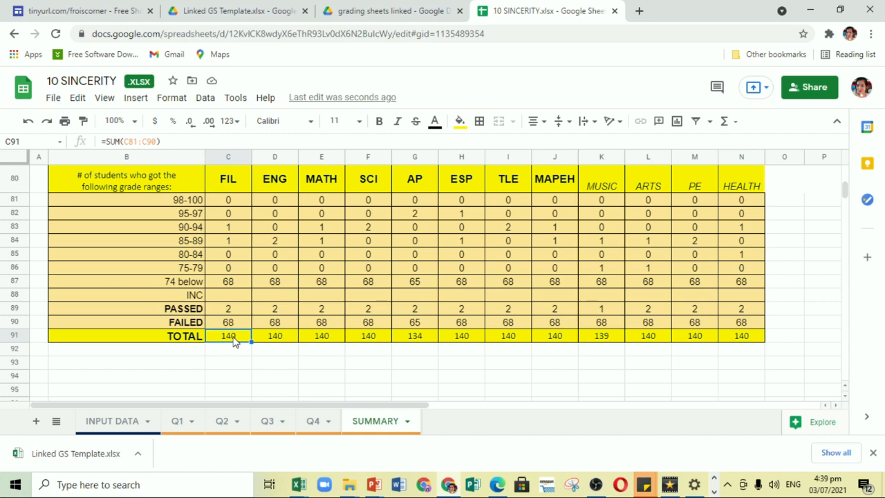
{"action": "type", "text": "="}
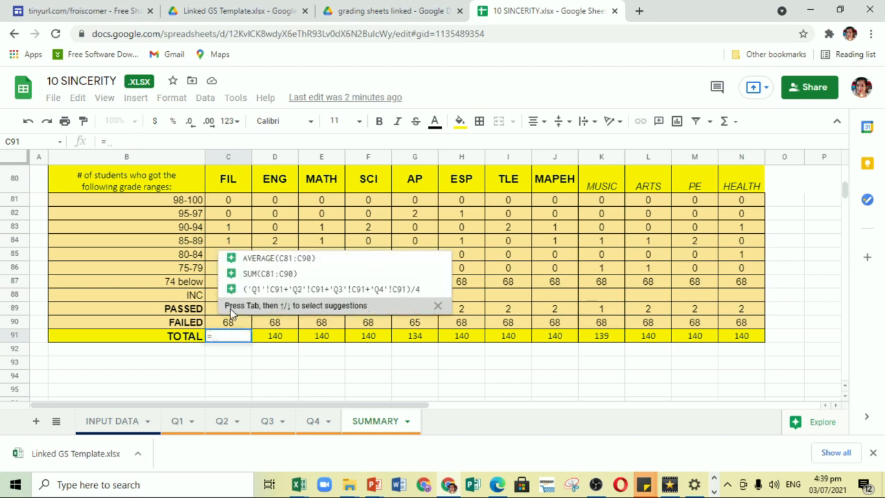
{"action": "left_click", "coordinate": [210, 311]}
{"action": "type", "text": "+"}
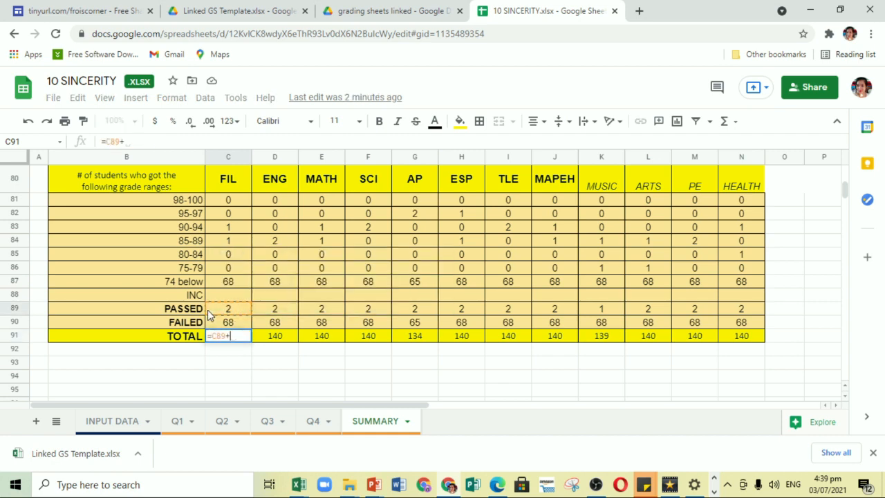
{"action": "left_click", "coordinate": [221, 323]}
{"action": "key", "text": "Return"}
{"action": "left_click", "coordinate": [233, 335]}
{"action": "left_click_drag", "start_coordinate": [396, 349], "coordinate": [757, 349]}
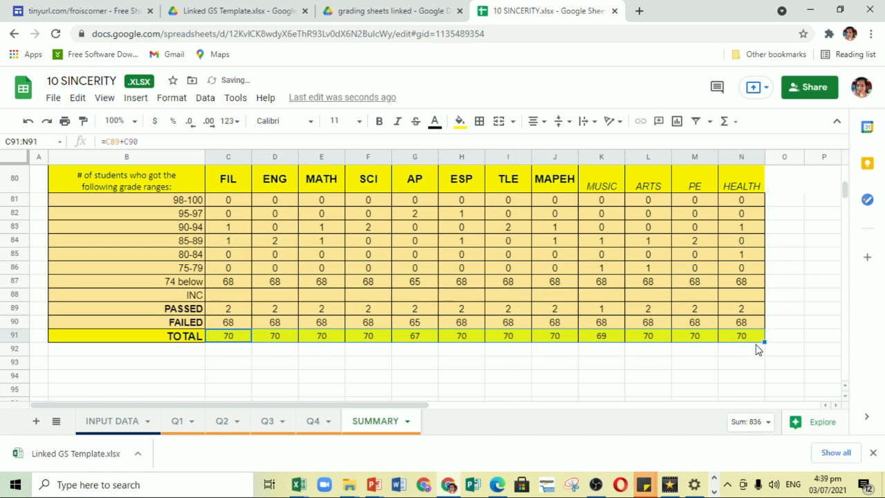
{"action": "left_click", "coordinate": [712, 366]}
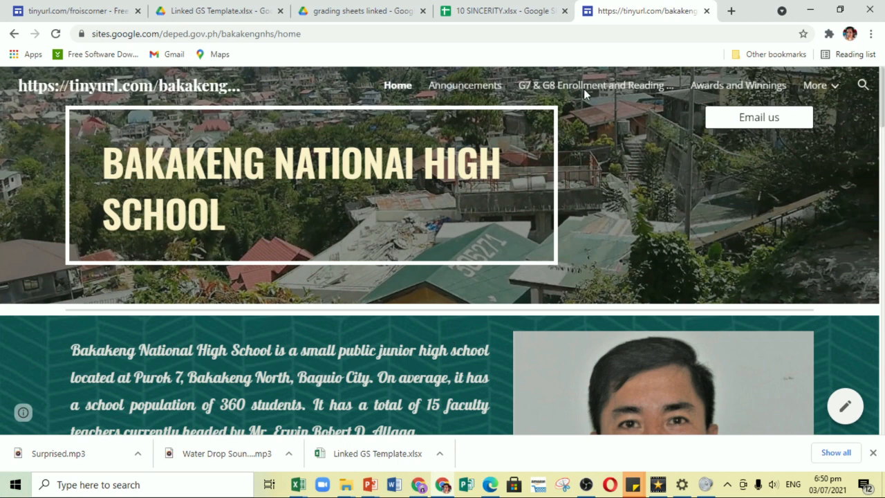
Open the TEACHERS' LINK page on the Bakakeng National High School site and look through the class section links
{"action": "mouse_move", "coordinate": [812, 85]}
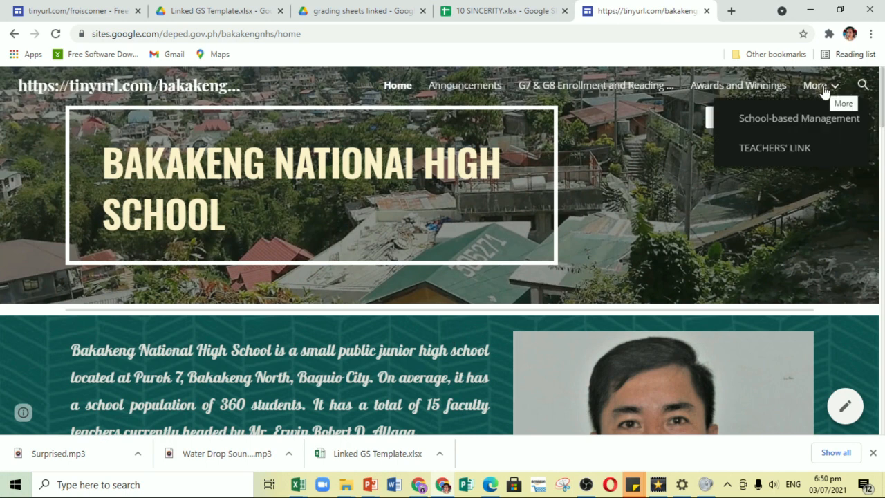
{"action": "left_click", "coordinate": [775, 148]}
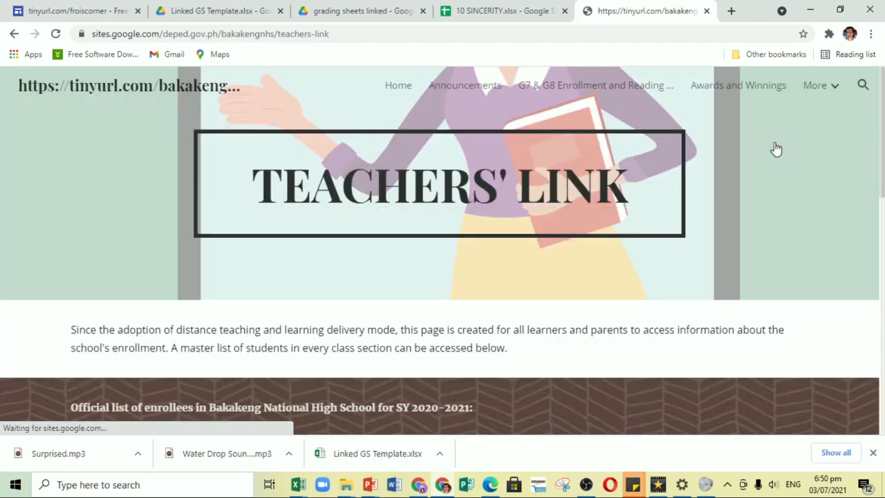
{"action": "scroll", "coordinate": [591, 304], "scroll_direction": "down", "scroll_amount": 5}
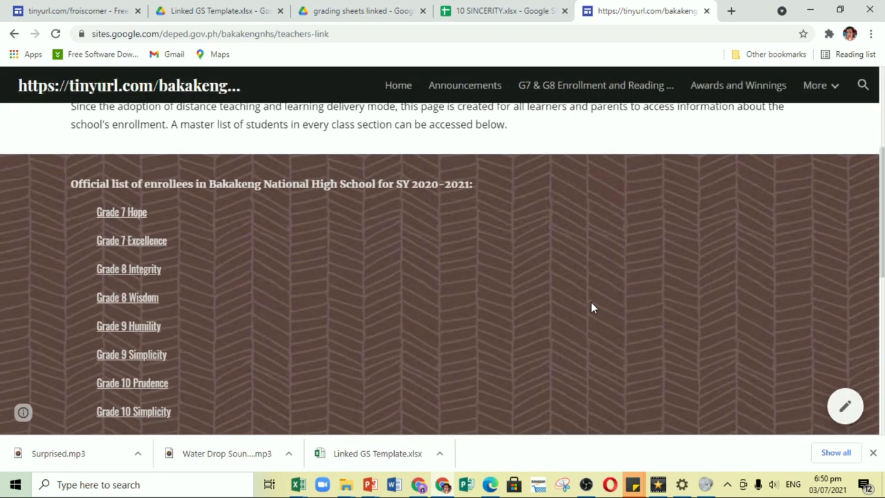
{"action": "scroll", "coordinate": [230, 335], "scroll_direction": "down", "scroll_amount": 5}
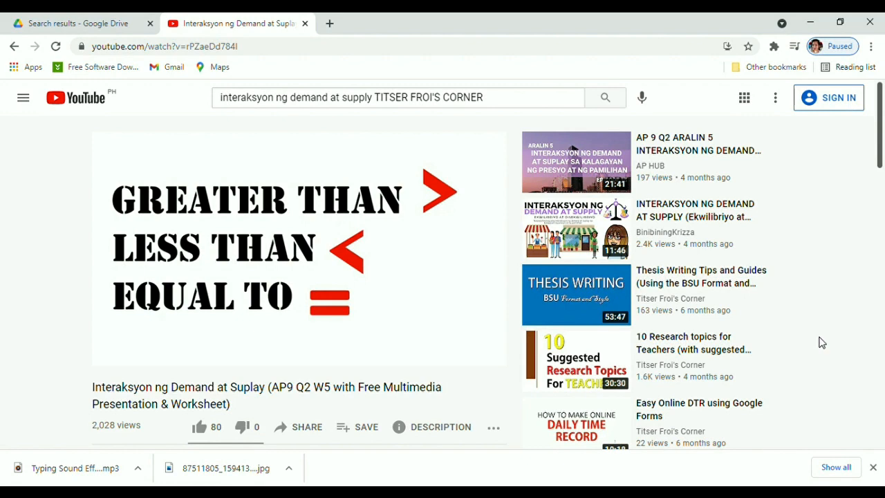
Request a subscription to the Titser Froi's Corner channel on YouTube and proceed to the account sign-in
{"action": "scroll", "coordinate": [820, 342], "scroll_direction": "down", "scroll_amount": 2}
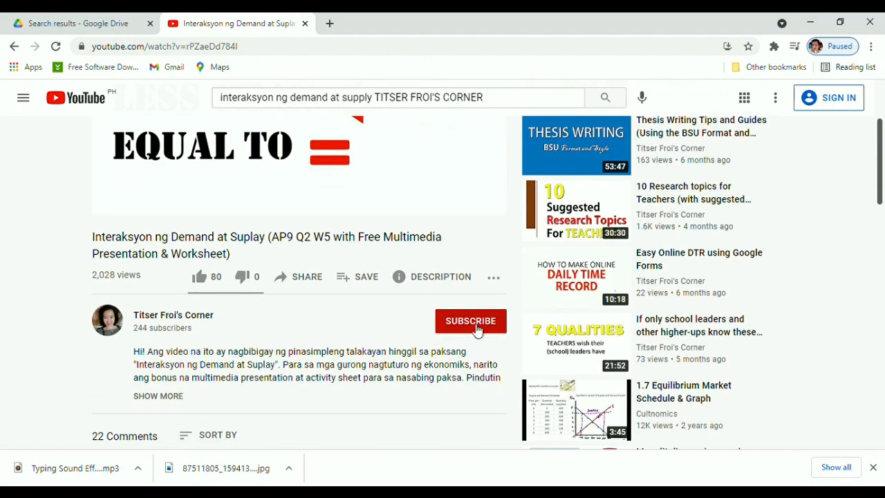
{"action": "left_click", "coordinate": [477, 325]}
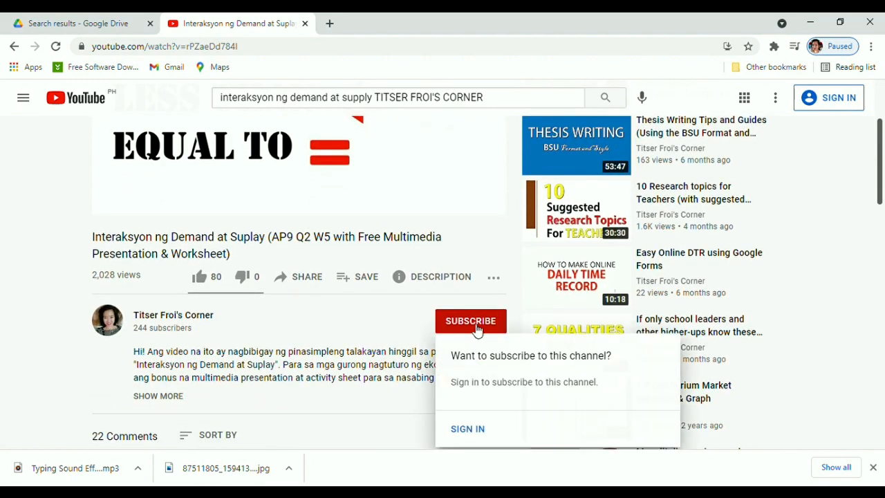
{"action": "left_click", "coordinate": [477, 430]}
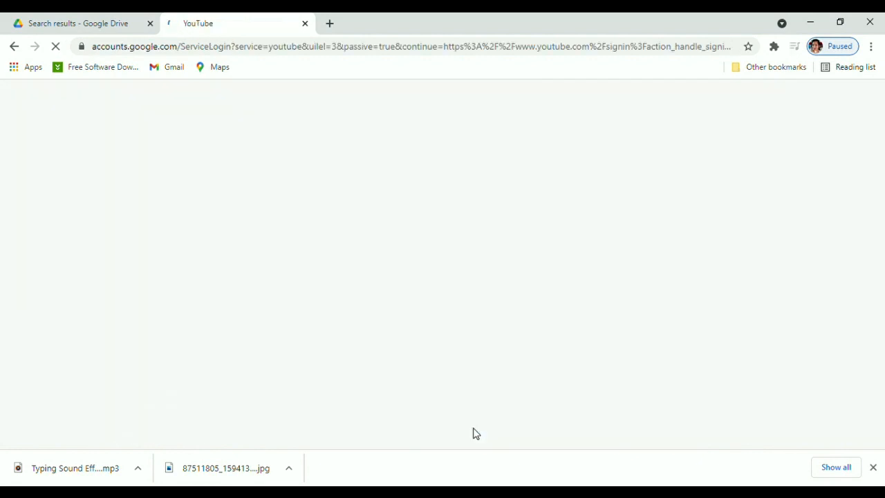